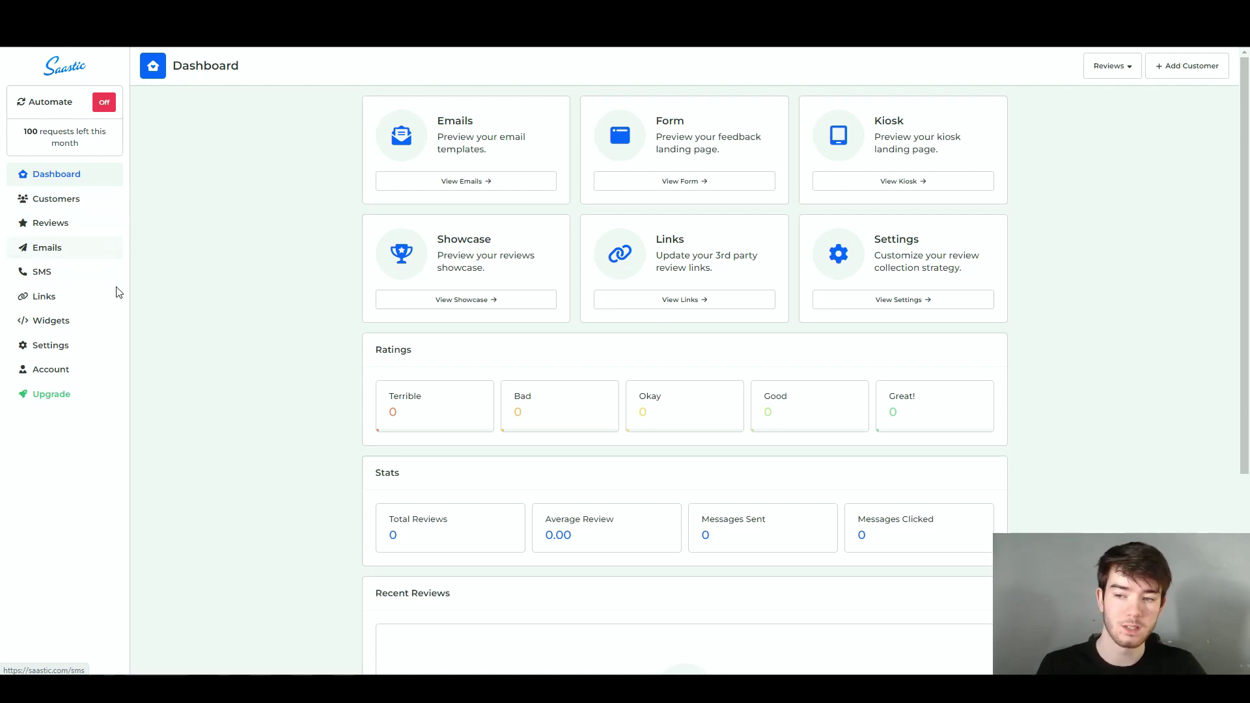
Examine the dashboard's shortcut cards, ratings, stats and recent reviews sections
scroll(592, 308, down, 2)
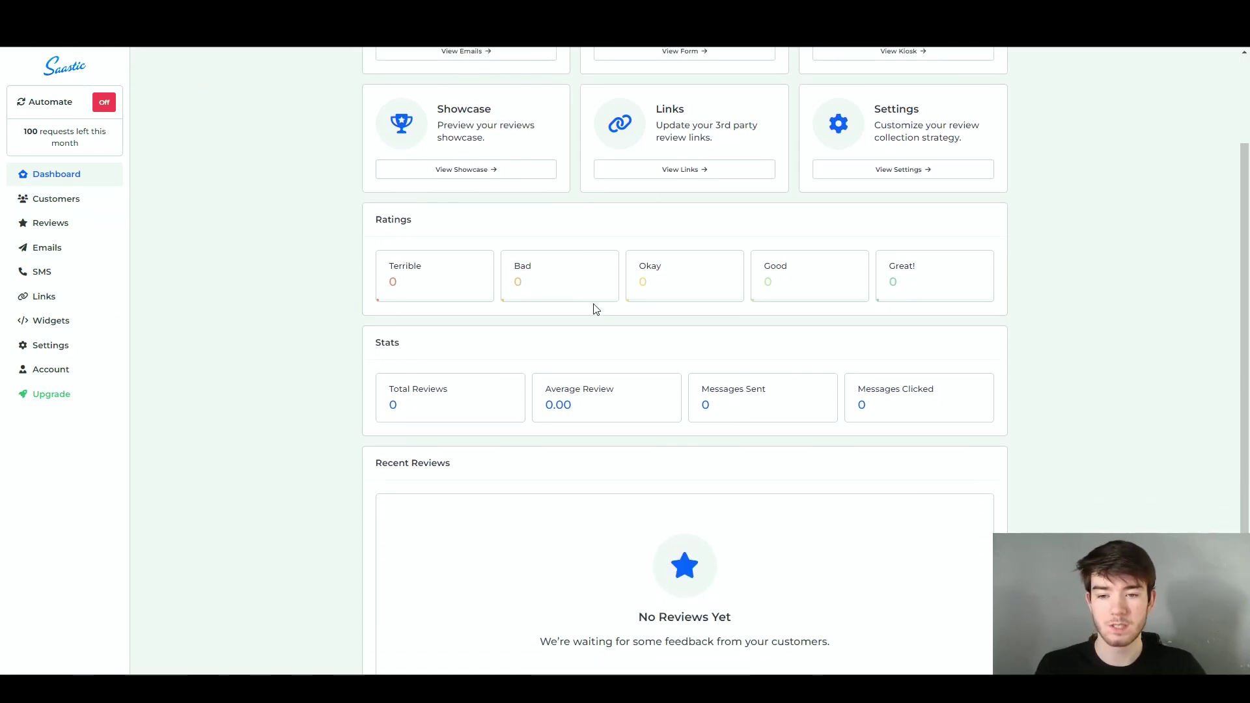
scroll(593, 307, up, 2)
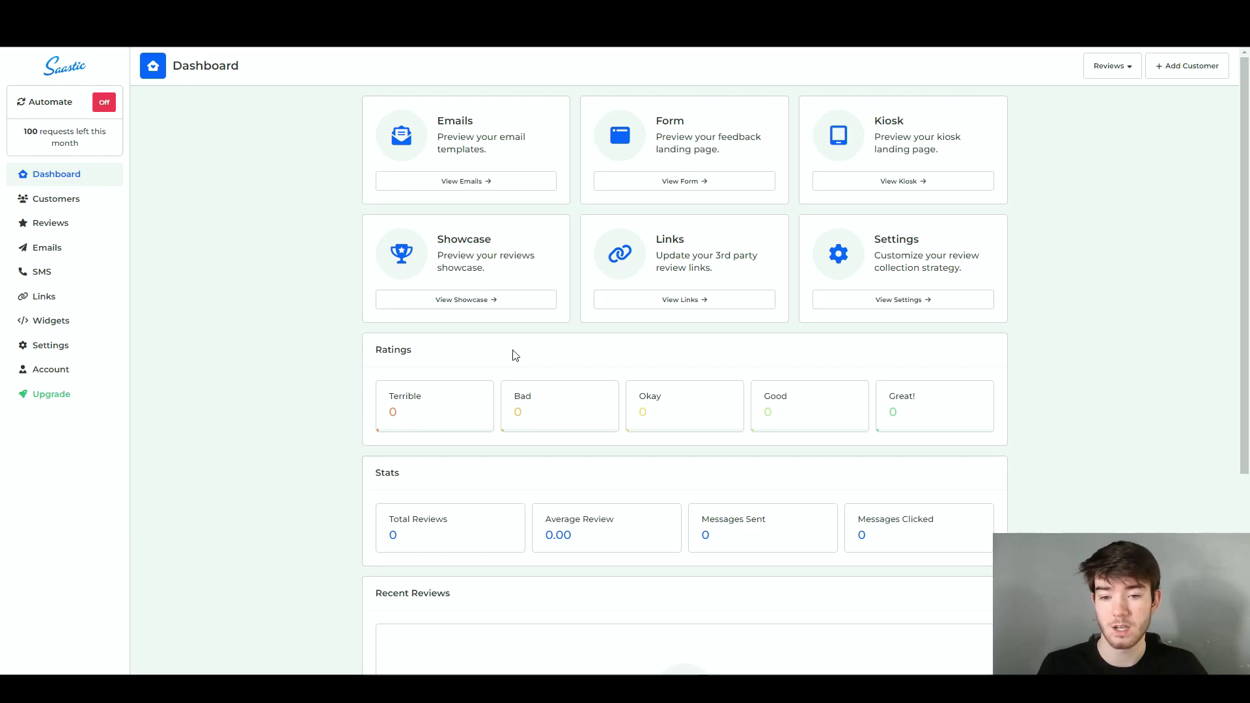
scroll(514, 355, down, 1)
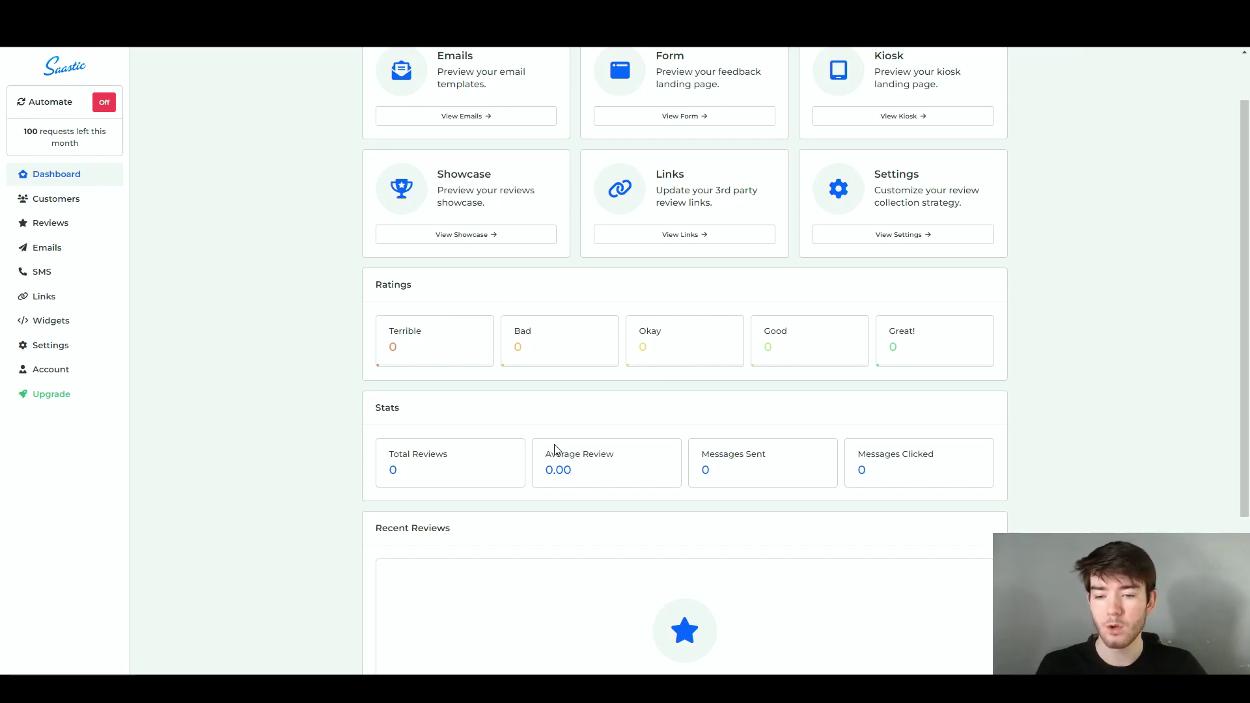
scroll(555, 449, down, 1)
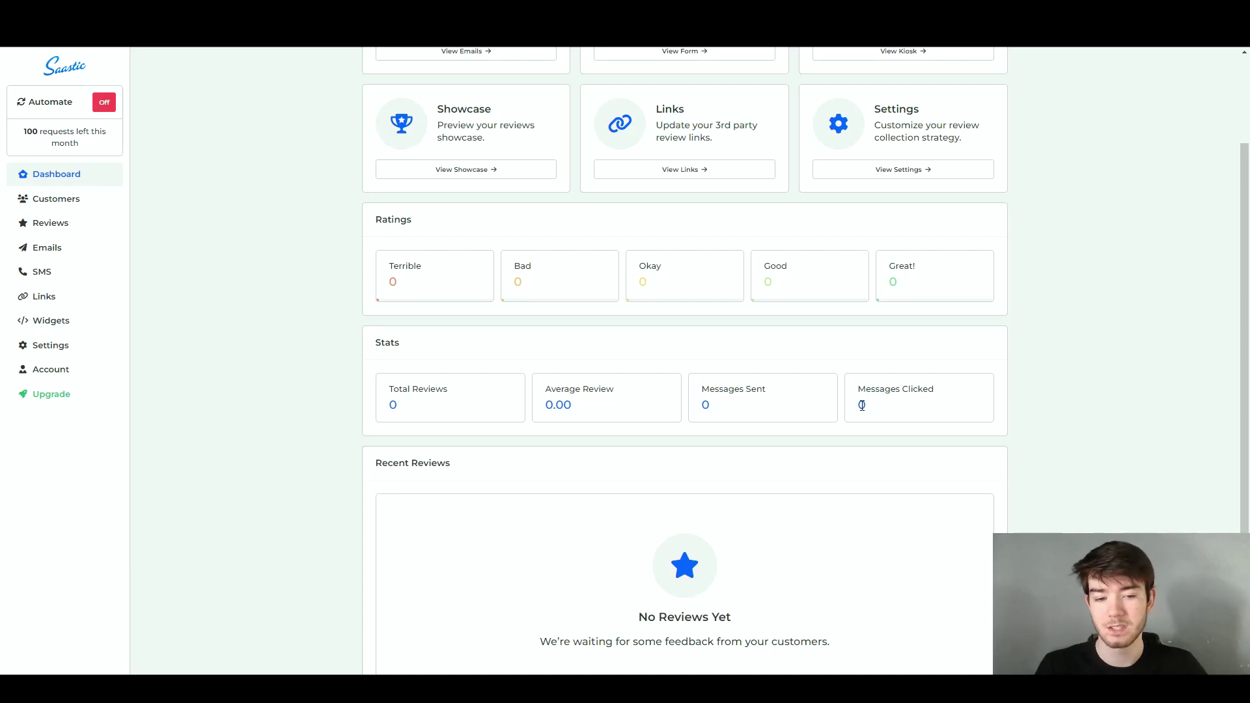
scroll(749, 399, down, 3)
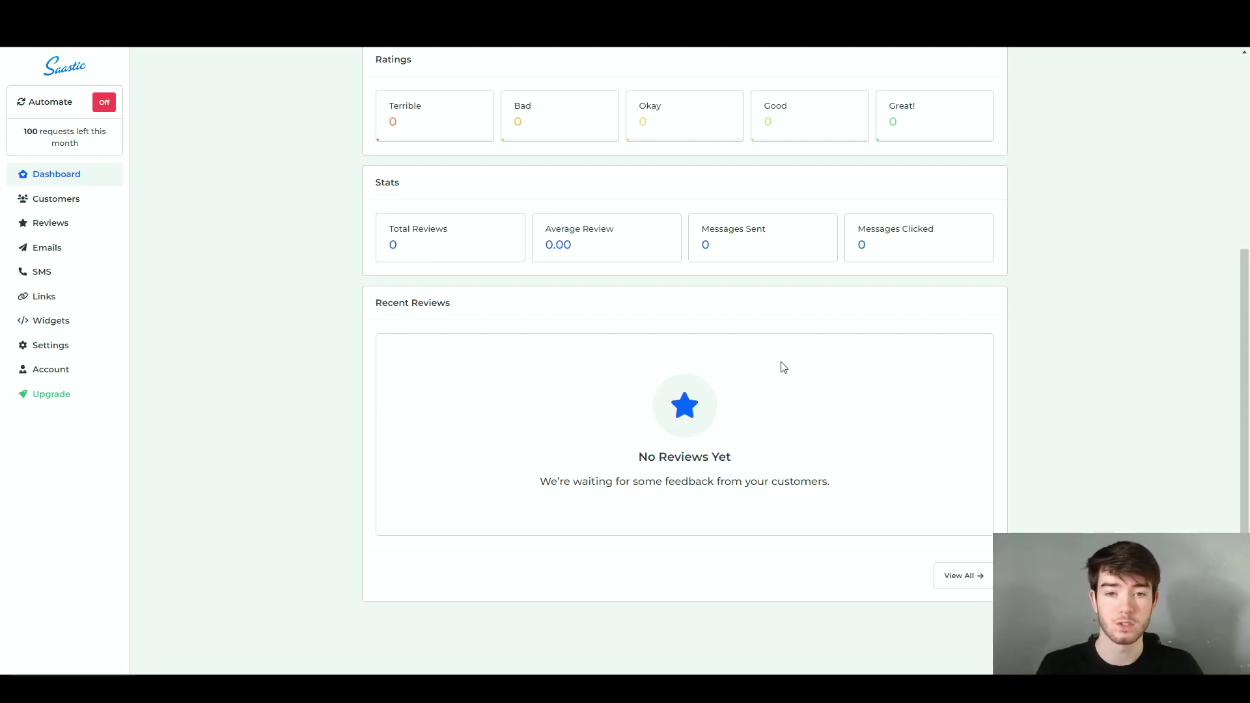
scroll(781, 365, up, 5)
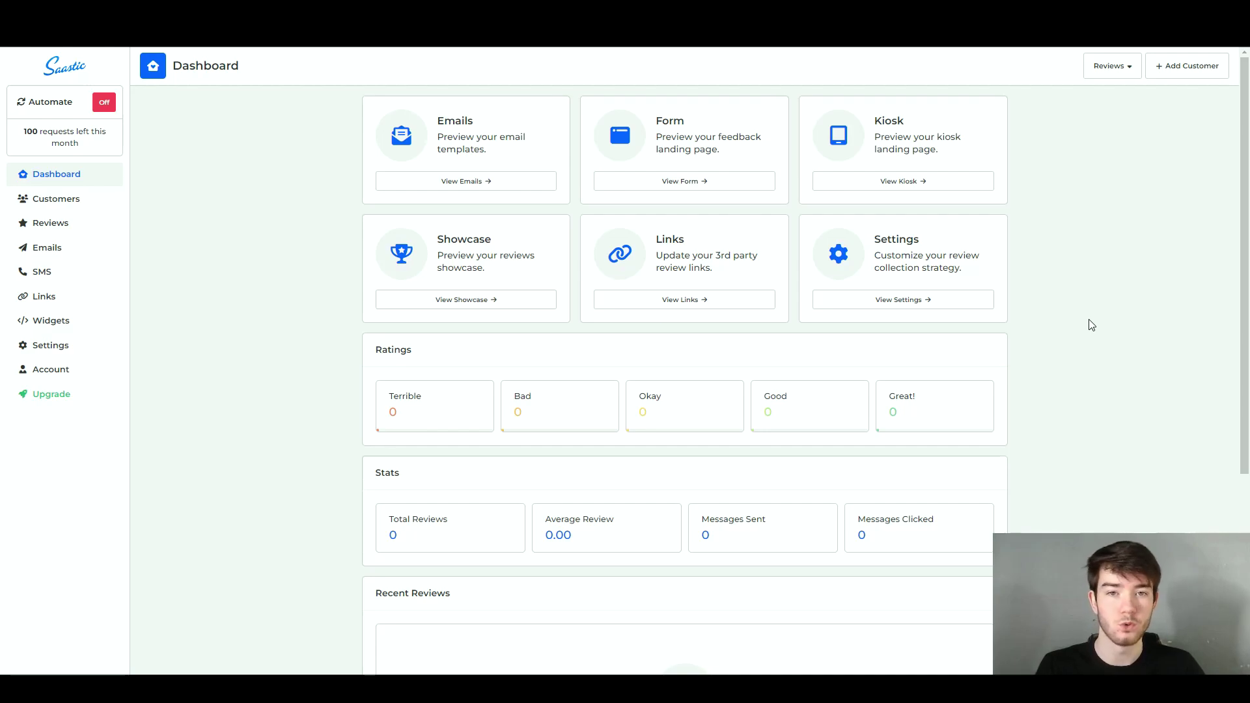
Look through the Customers list and its search, and visit the Reviews page
click(87, 210)
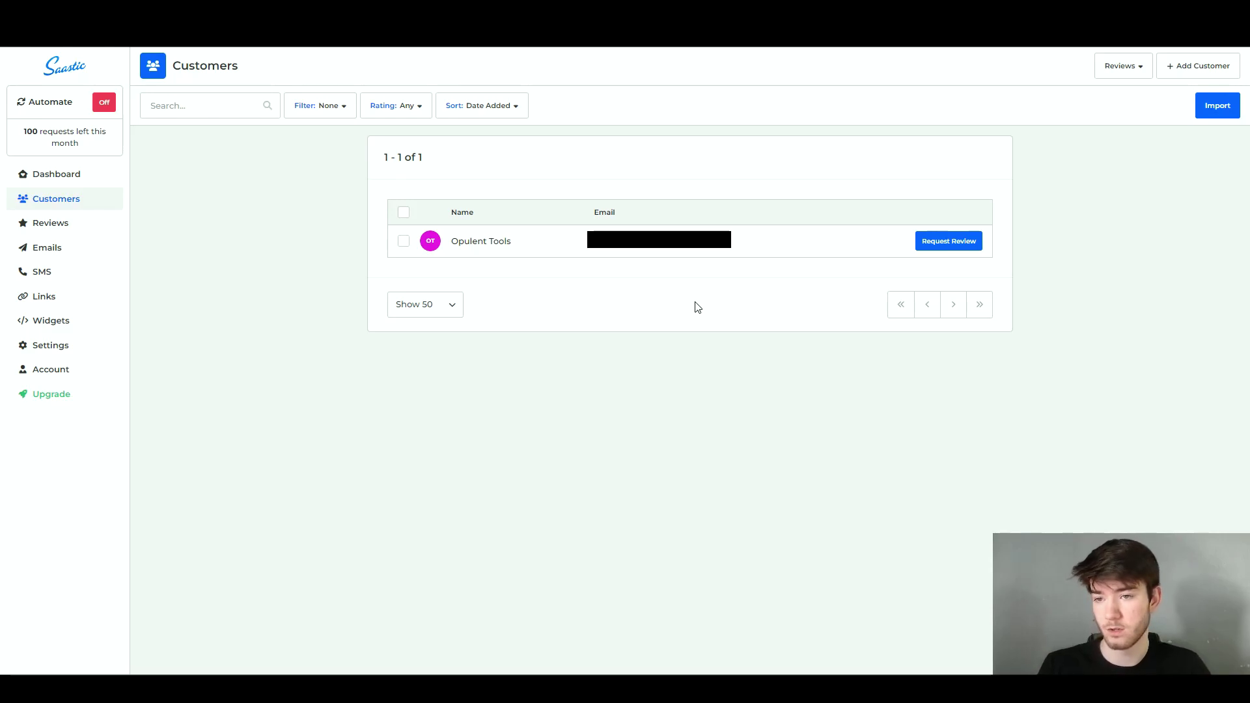
click(237, 107)
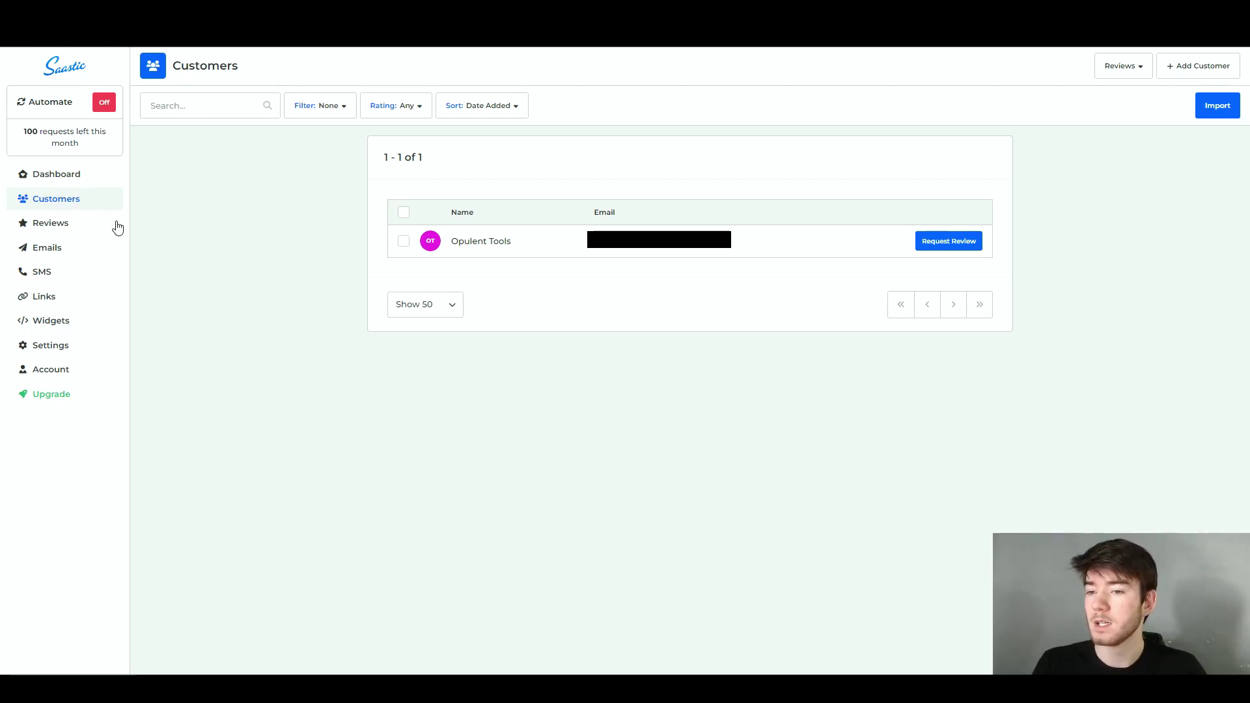
click(92, 229)
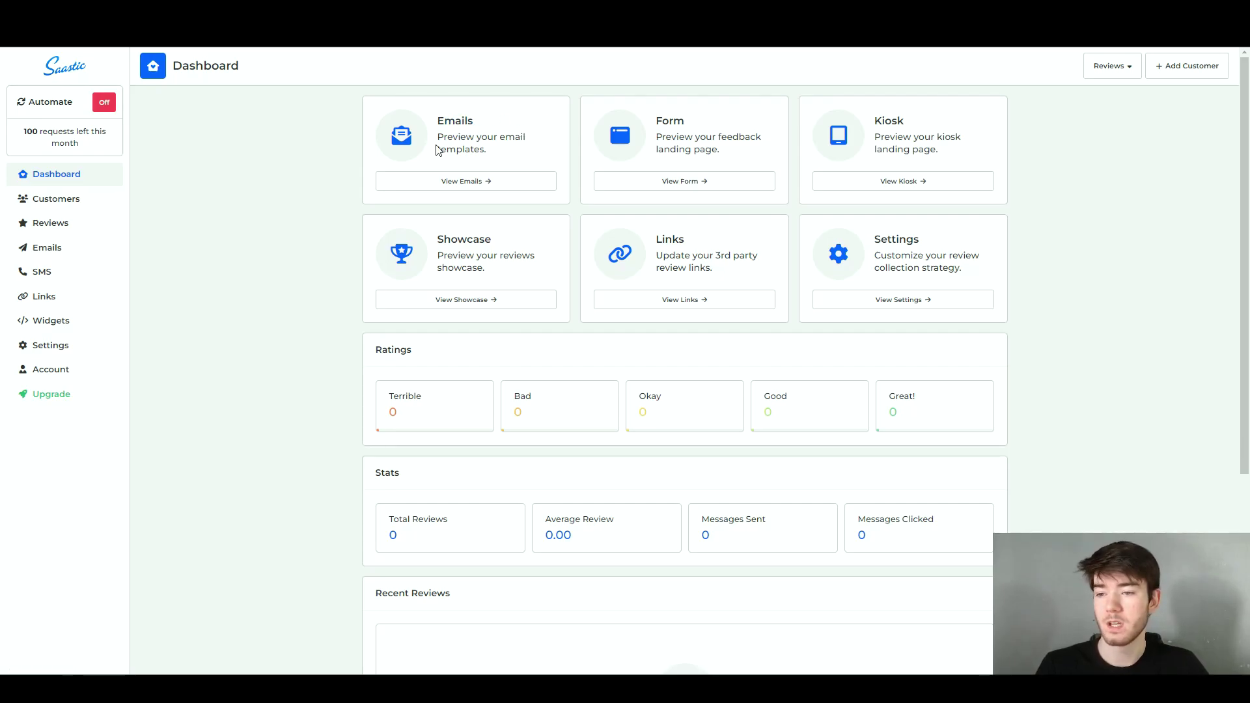
Preview the review request email from the dashboard and open its template for editing
click(508, 183)
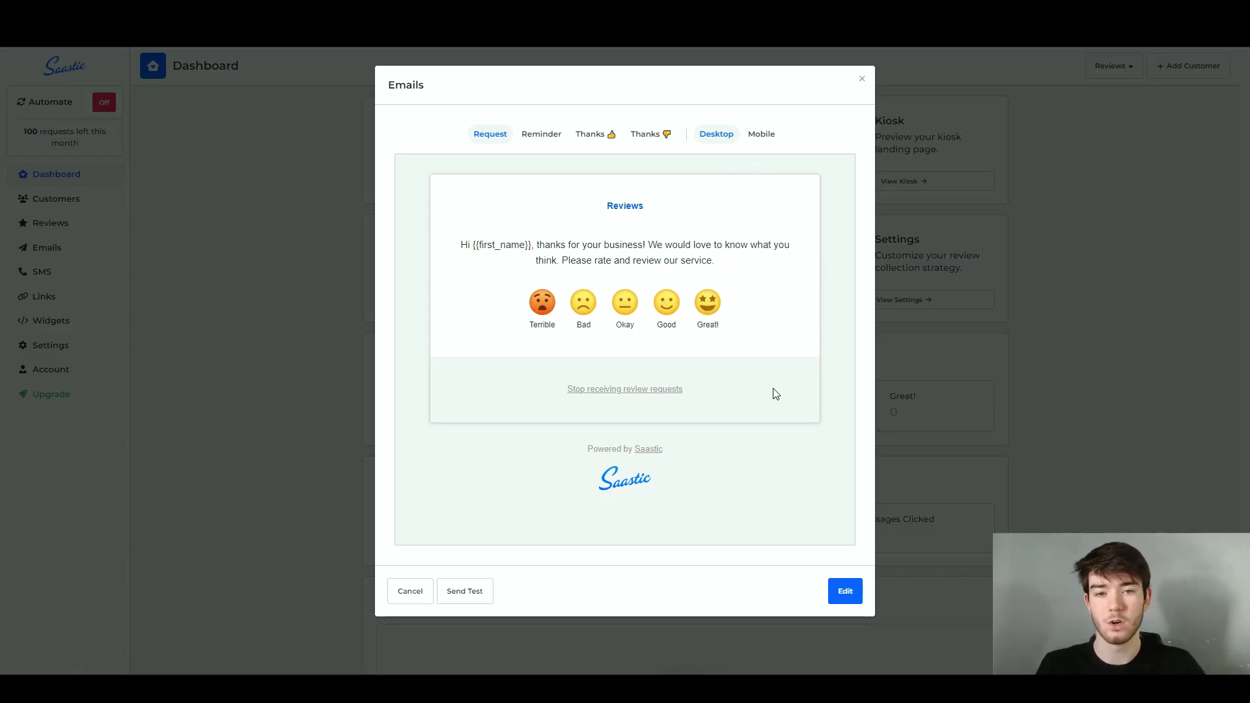
click(845, 591)
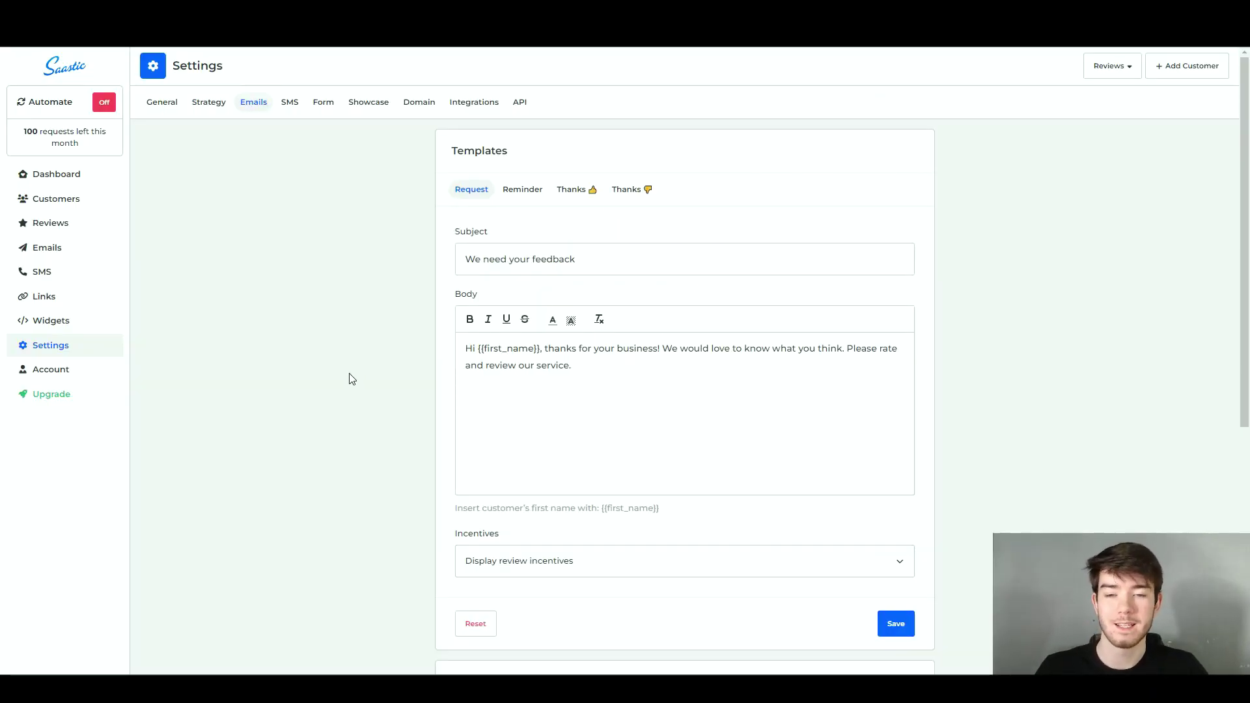
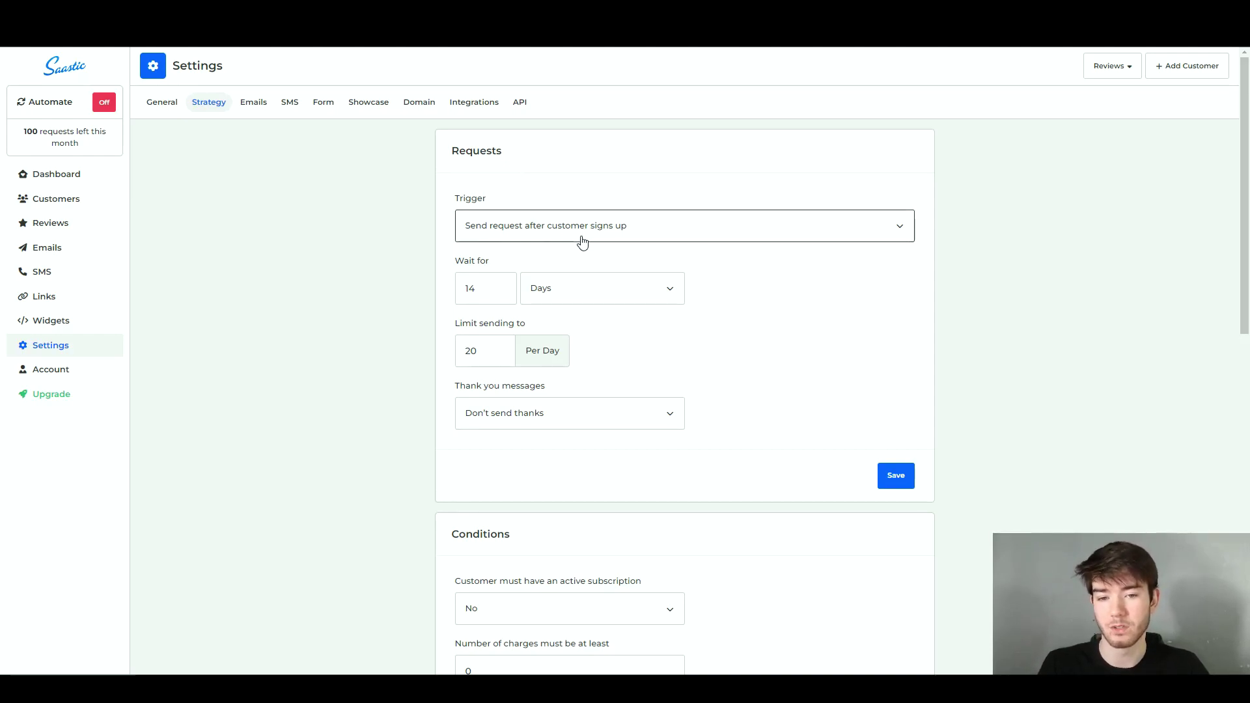
Check the available trigger options for sending review requests in the Strategy settings
click(661, 237)
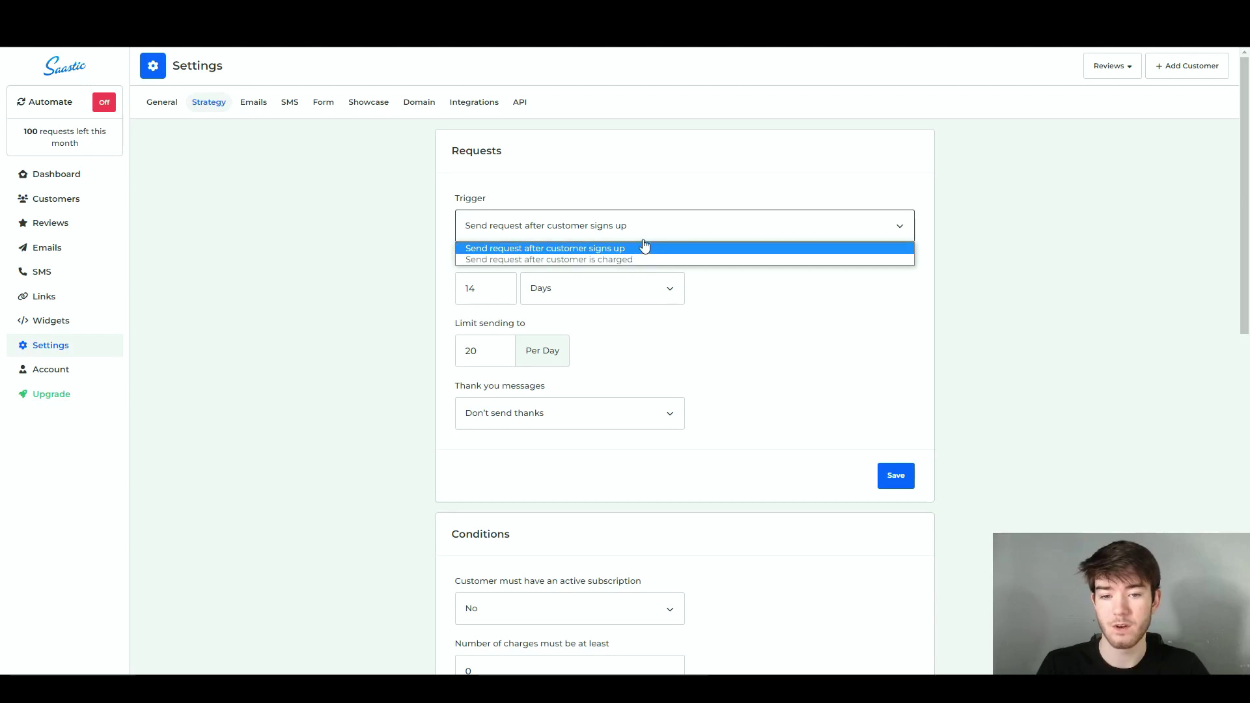
click(675, 247)
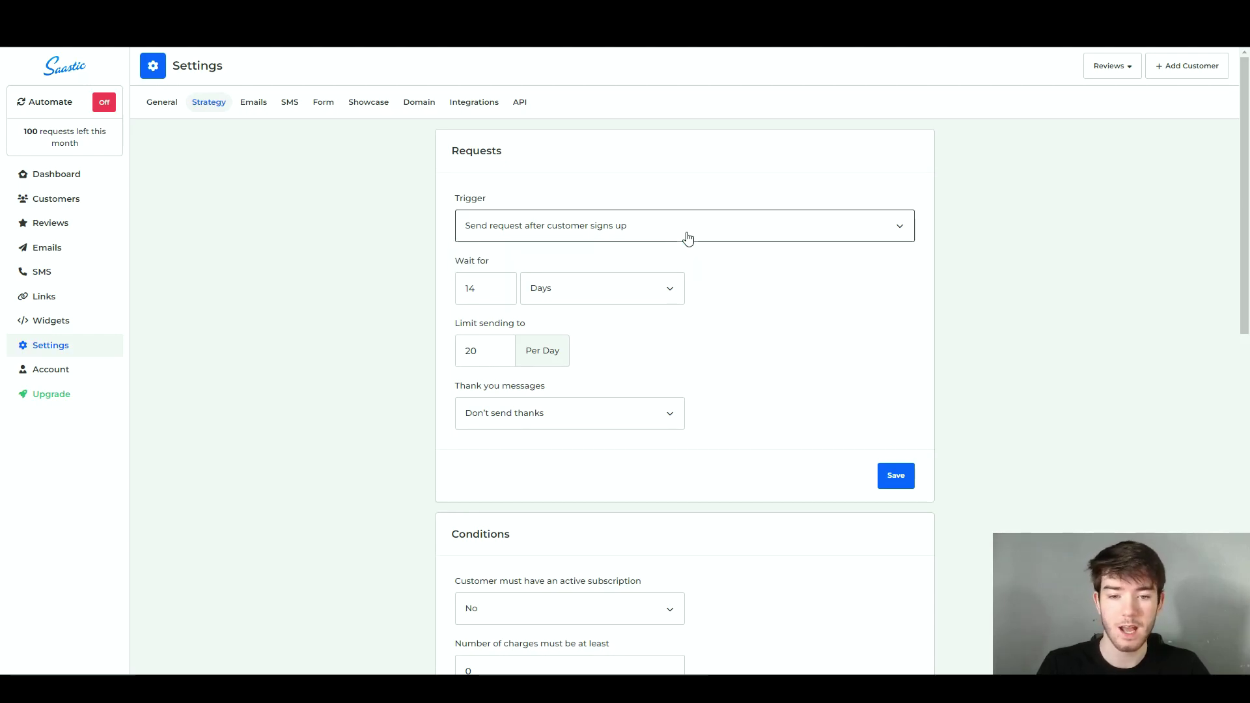
click(662, 231)
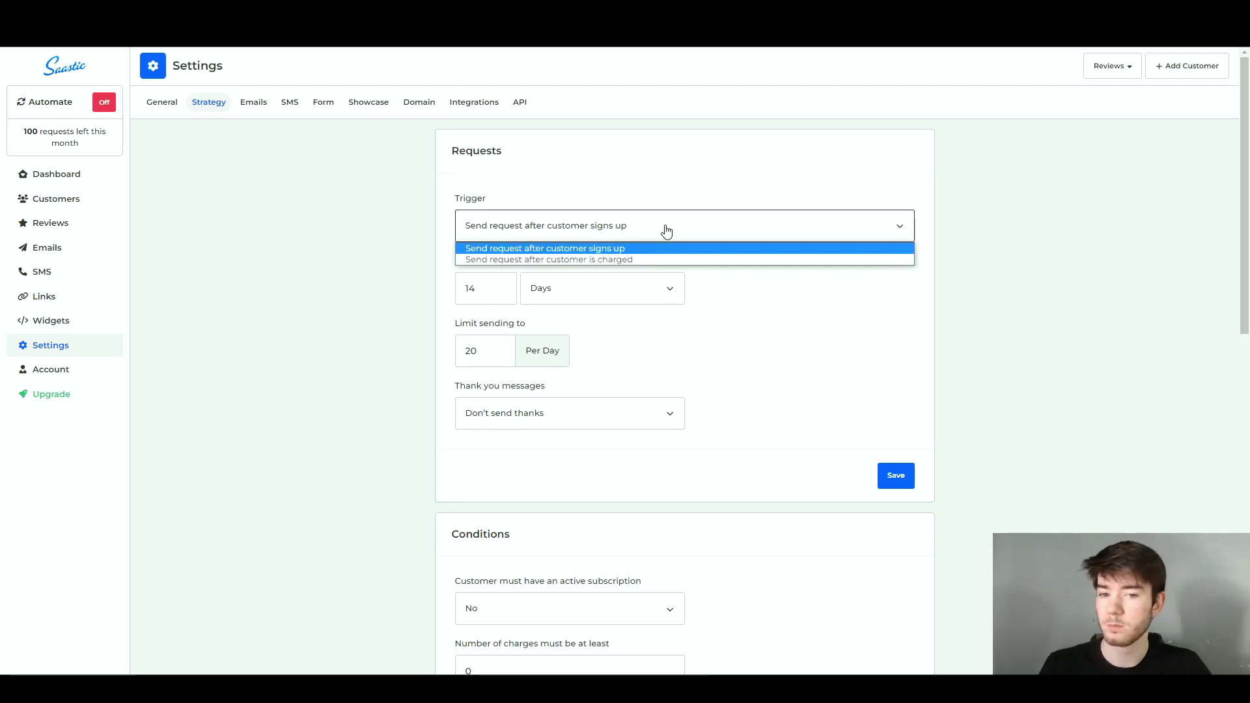
click(670, 233)
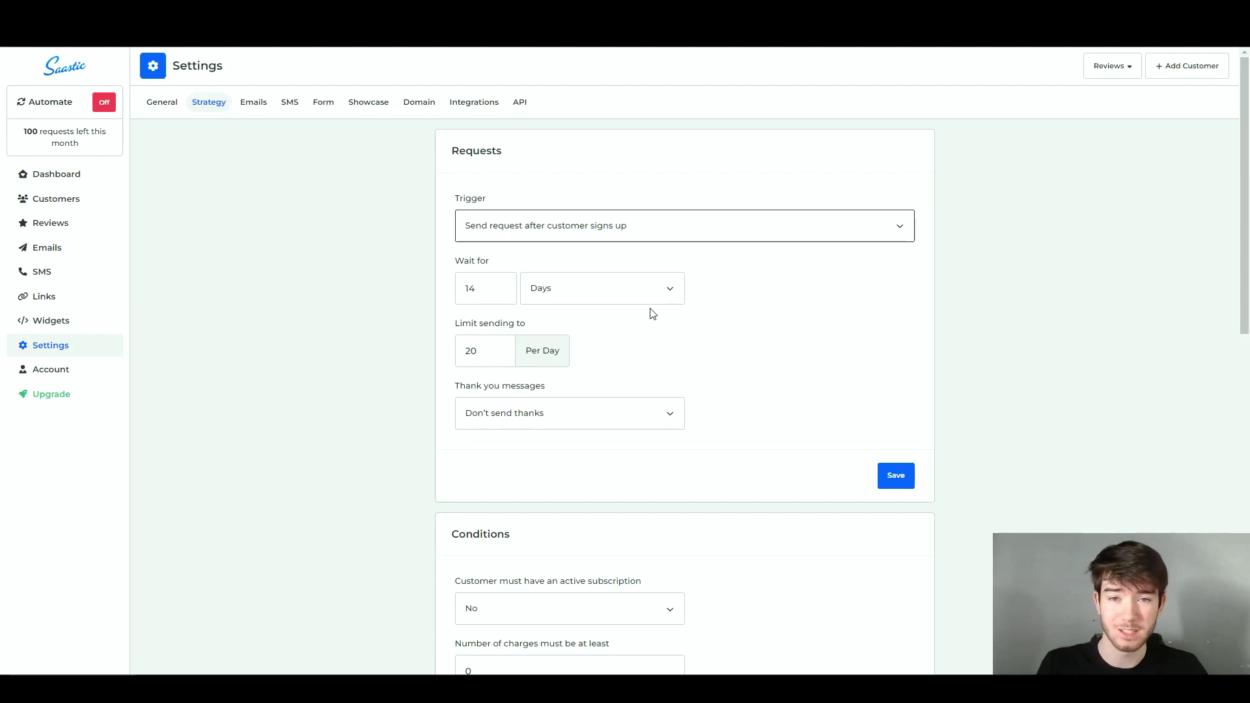
Set the review request wait time to 12 days and the sending limit to 1 per day
click(504, 289)
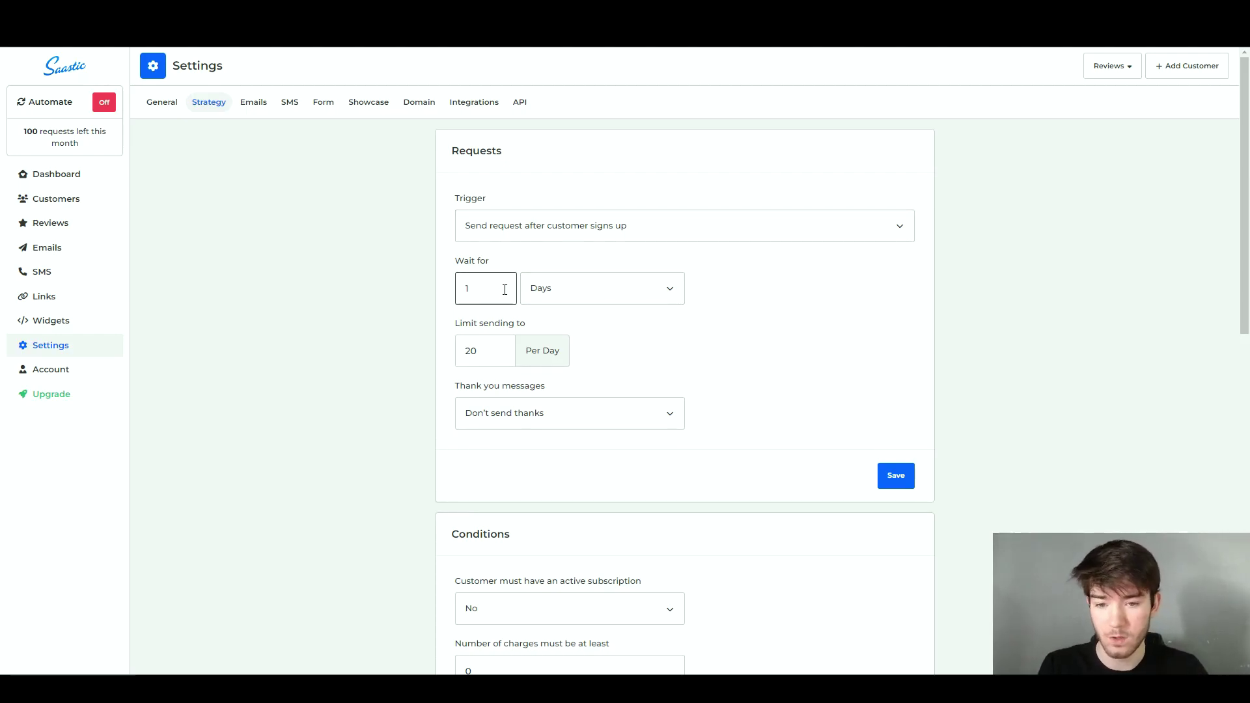
text(2)
click(547, 289)
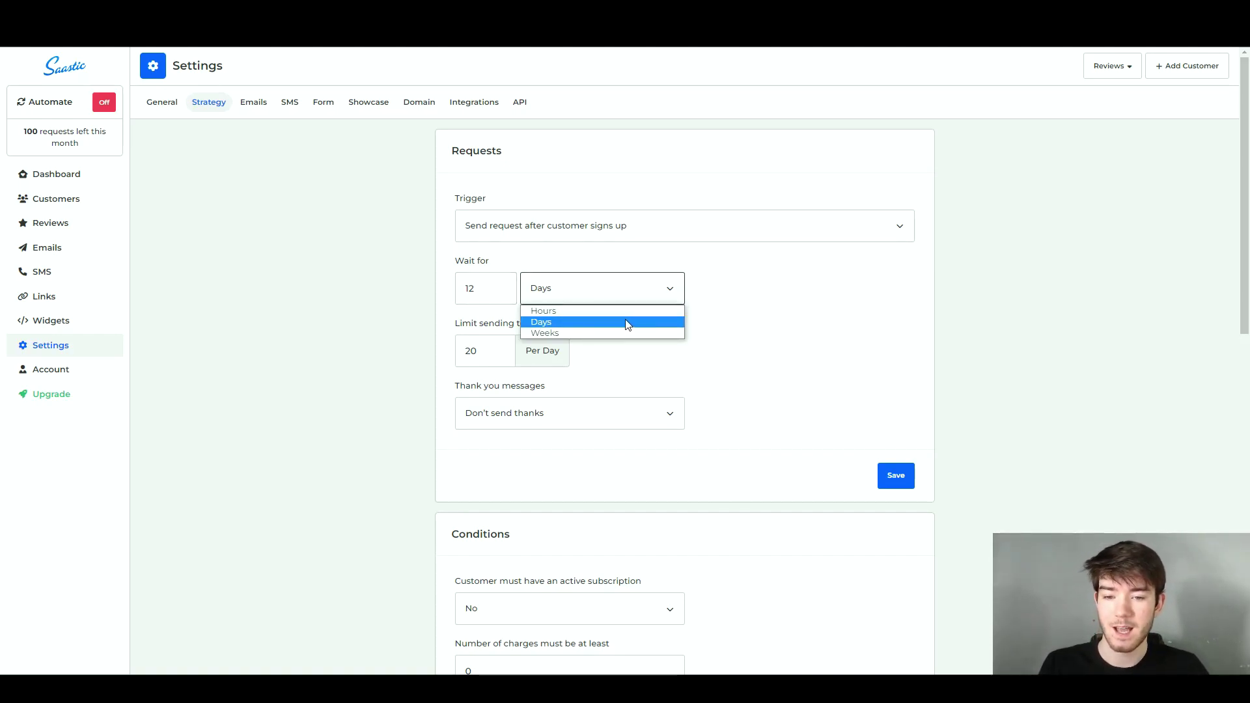
click(695, 375)
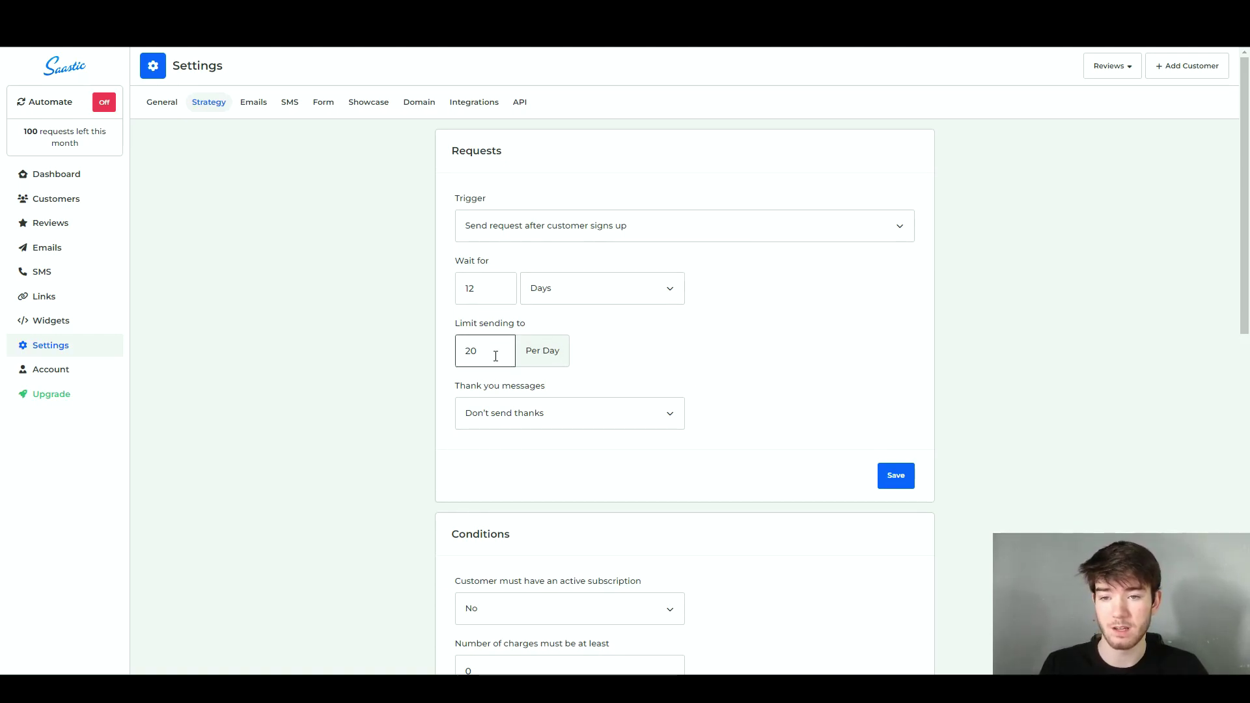
key(BackSpace)
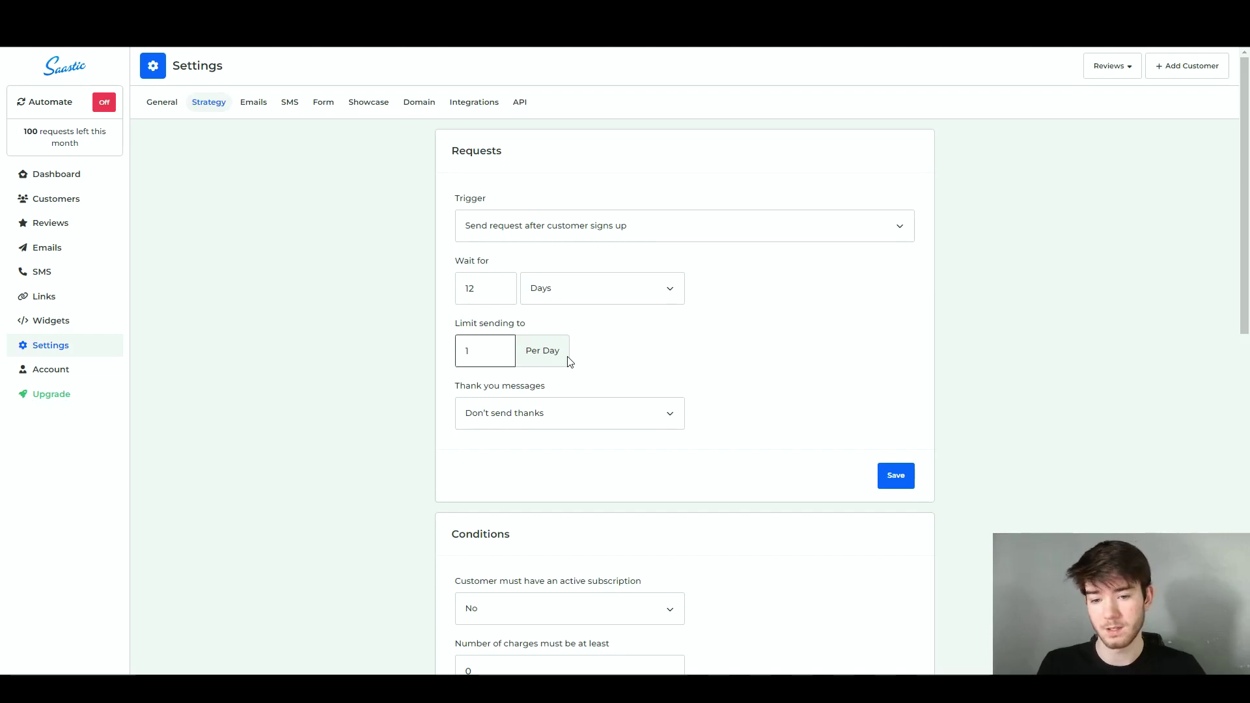
Set the thank you messages to Send thanks and save the request settings
click(586, 420)
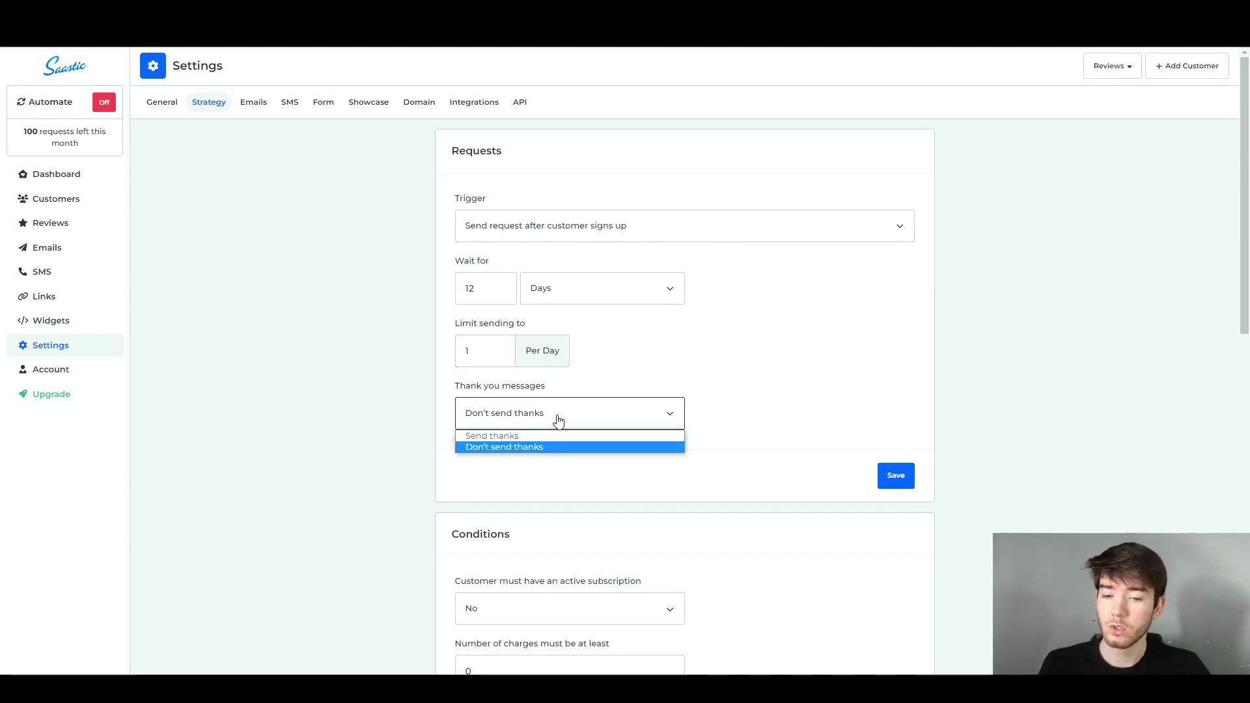
click(587, 435)
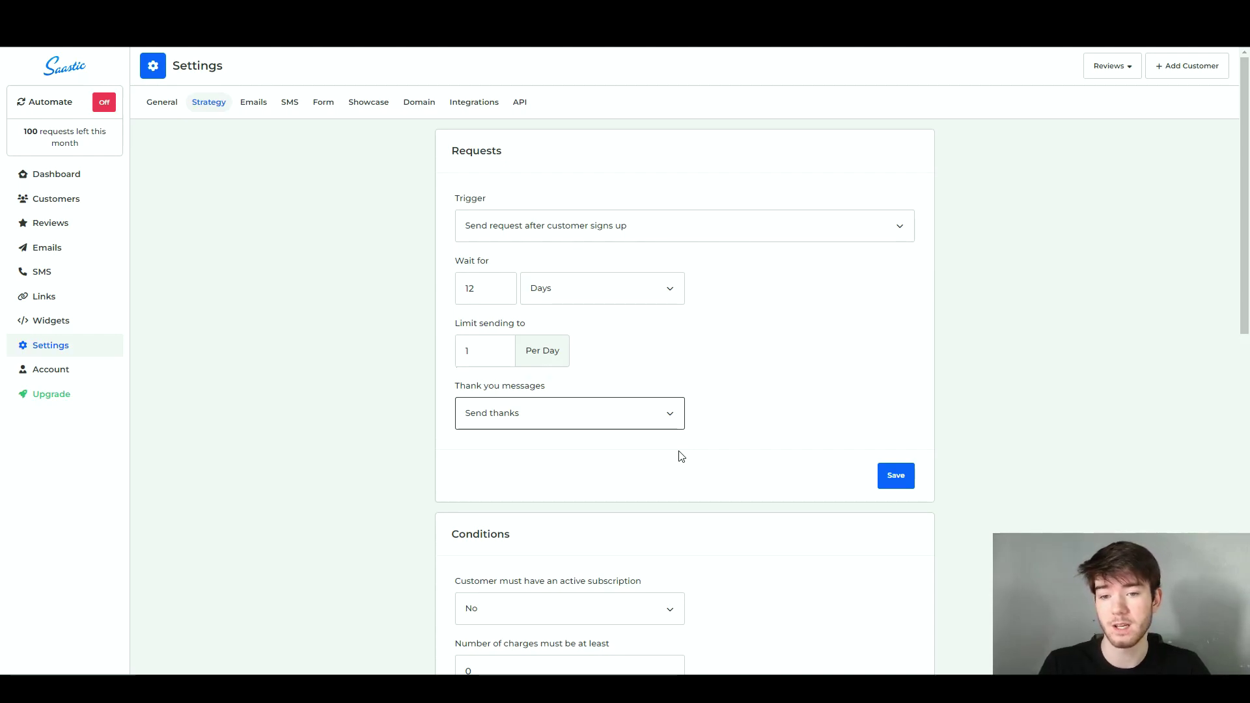
click(893, 472)
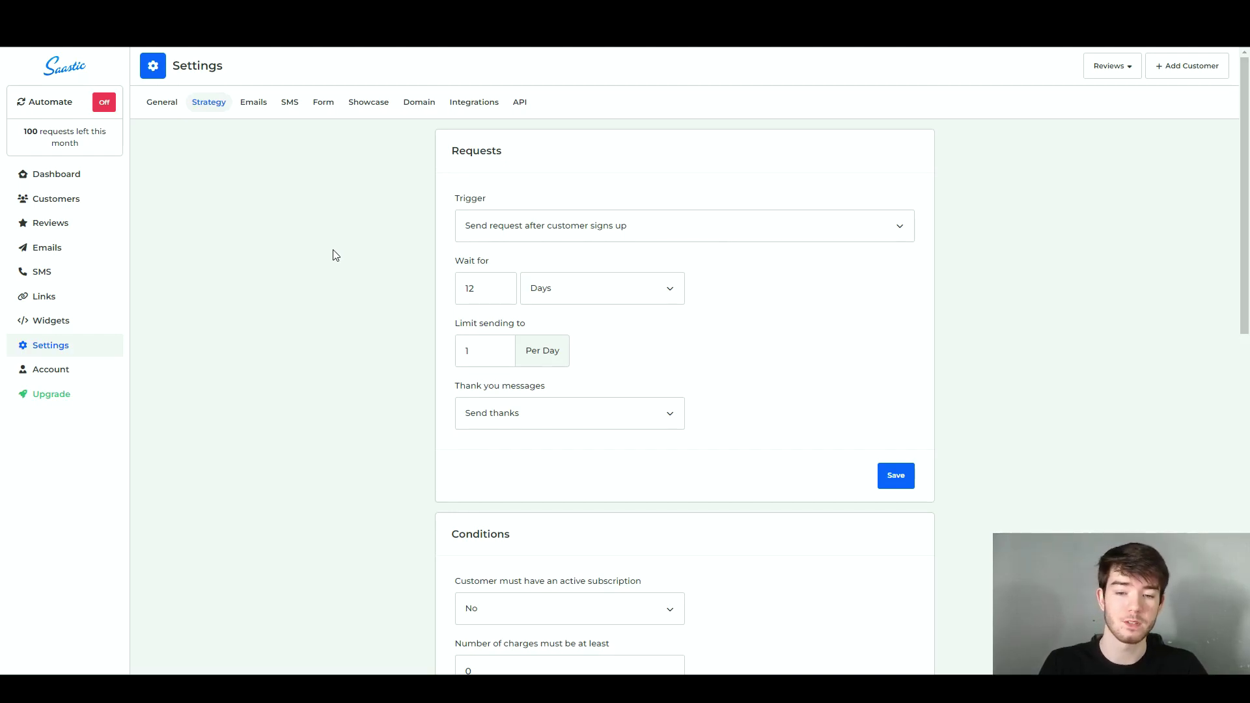
In the conditions, require an active subscription and set the minimum number of charges to 1
scroll(743, 316, down, 6)
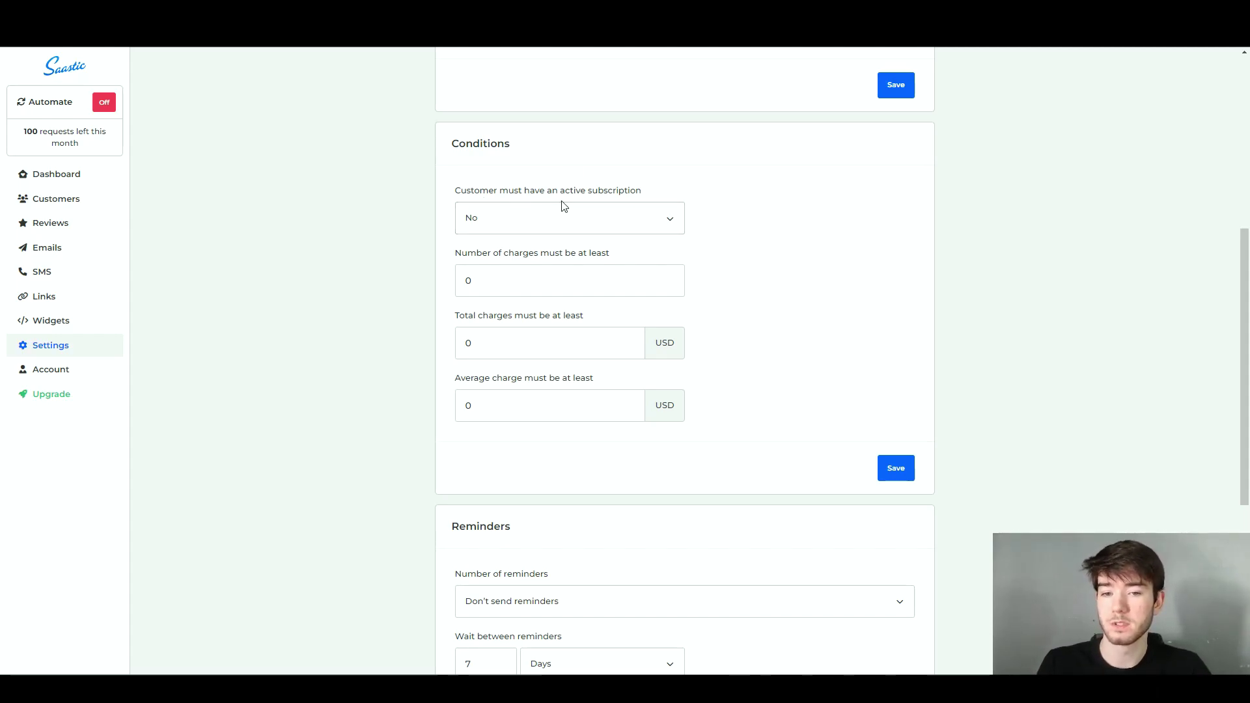
click(573, 218)
click(540, 252)
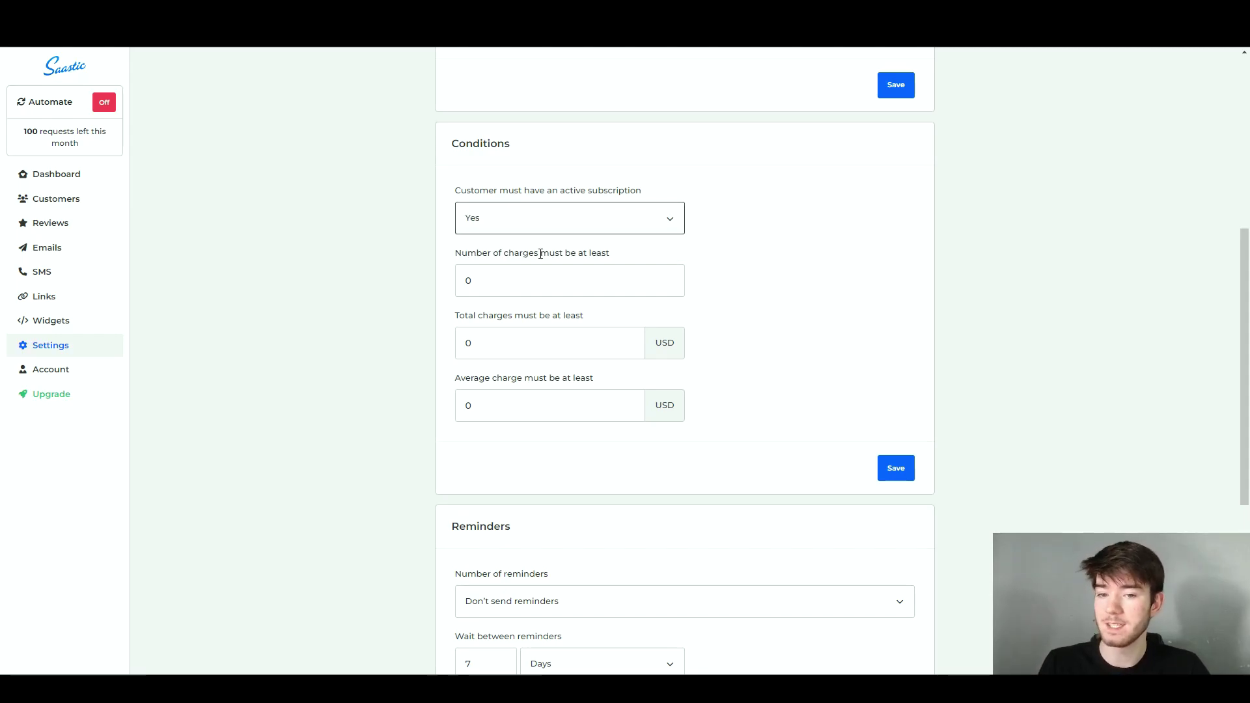
click(569, 272)
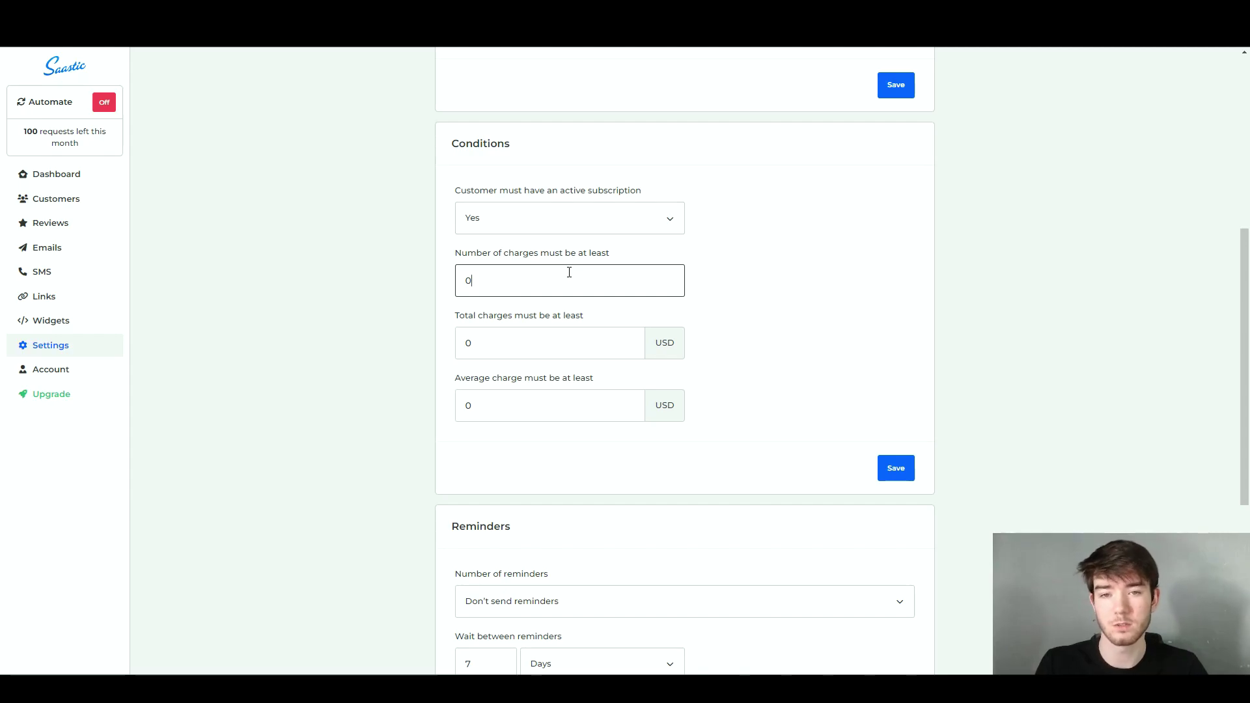
key(BackSpace)
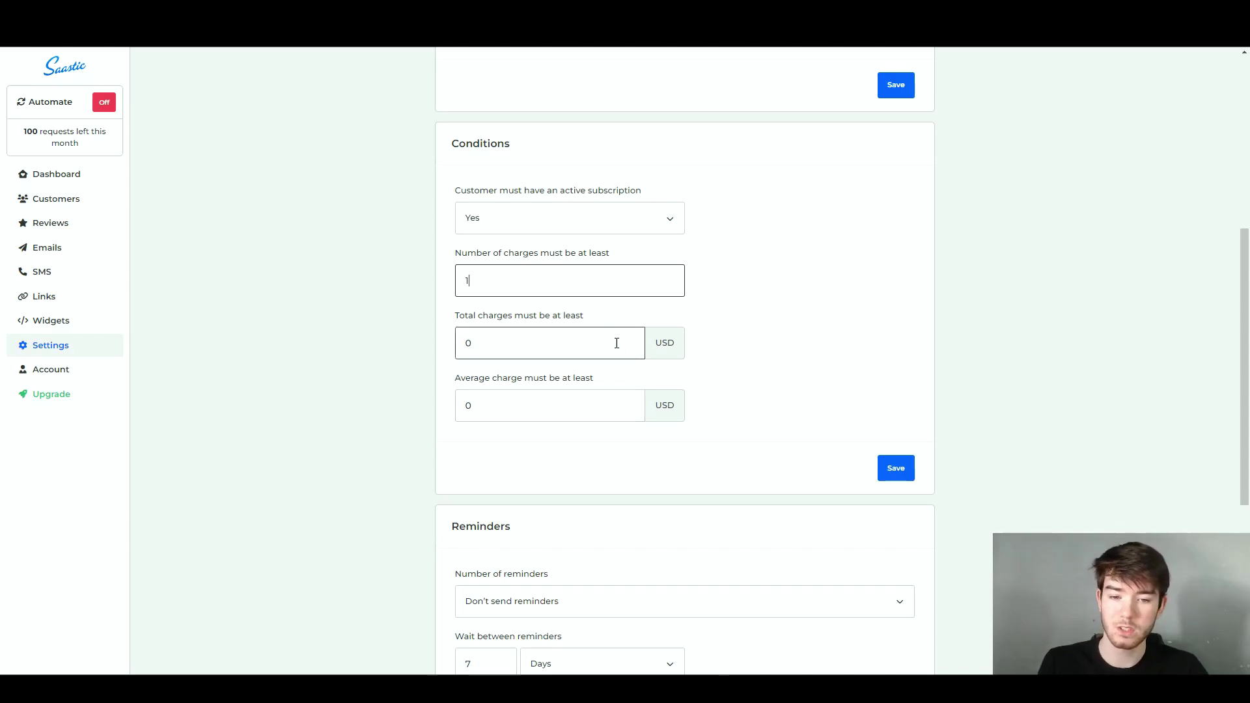
Set the minimum total charges and minimum average charge to 1 USD each, and save the conditions
double_click(541, 337)
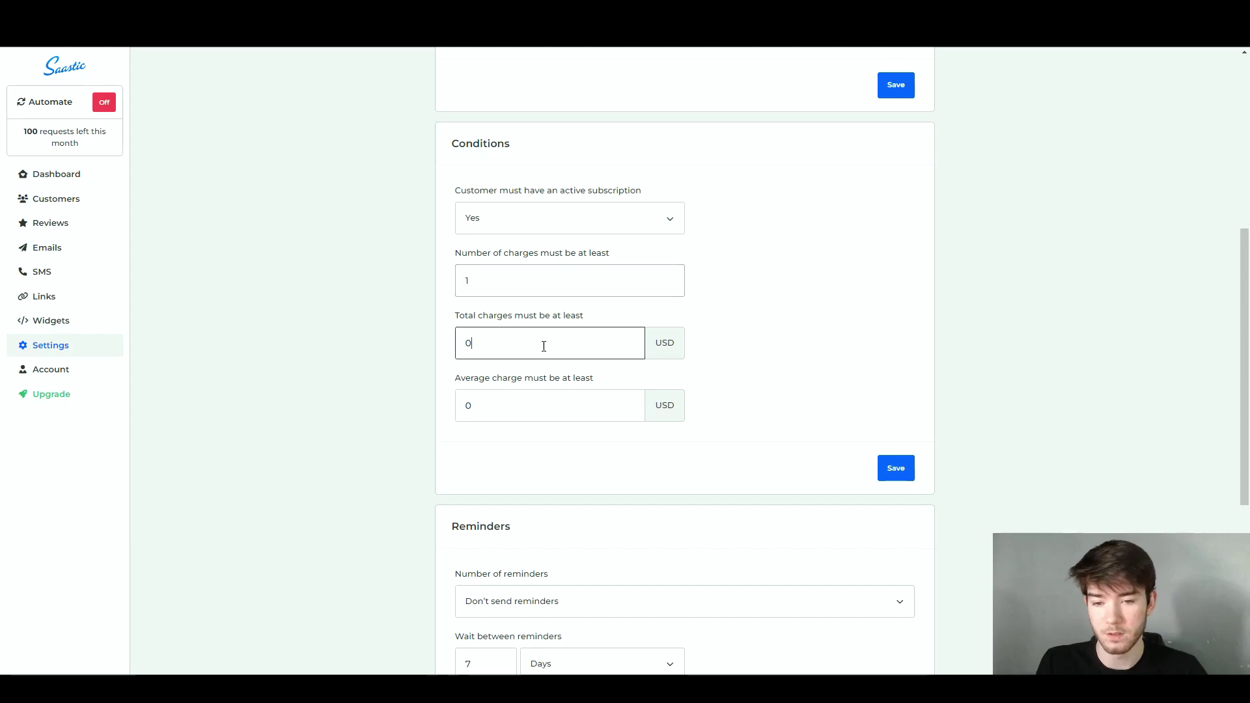
text(1)
double_click(497, 410)
text(1)
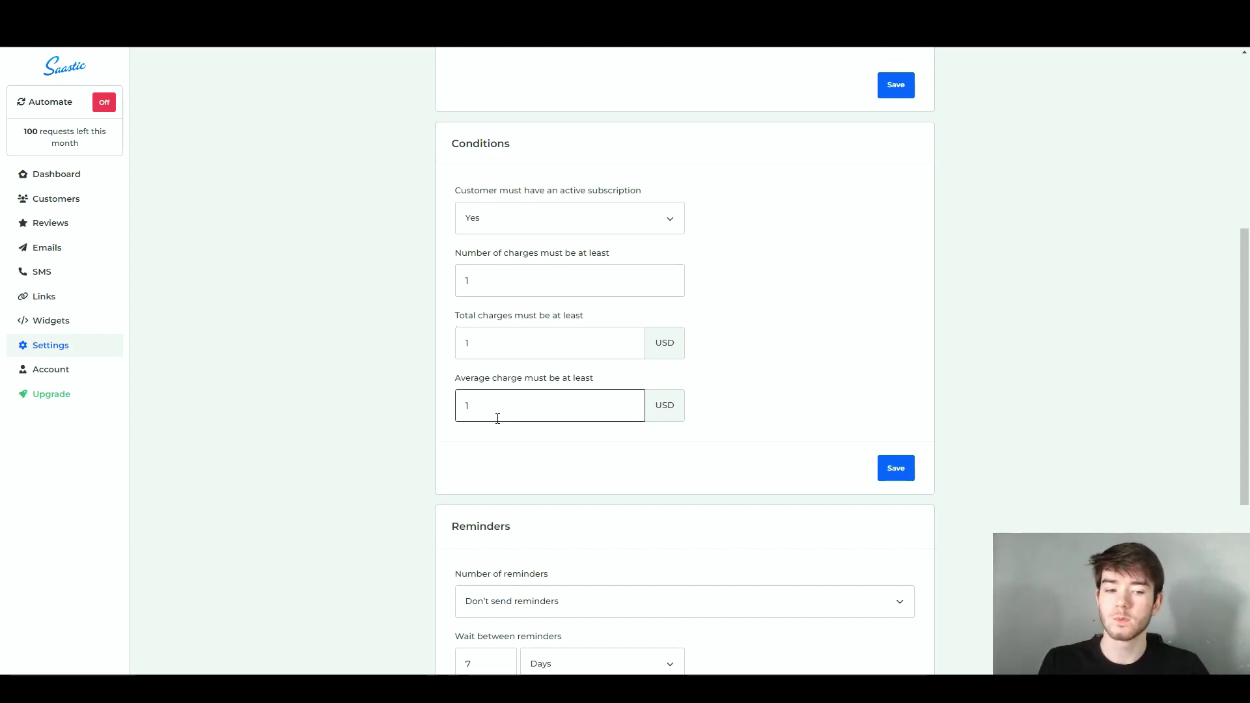
click(895, 471)
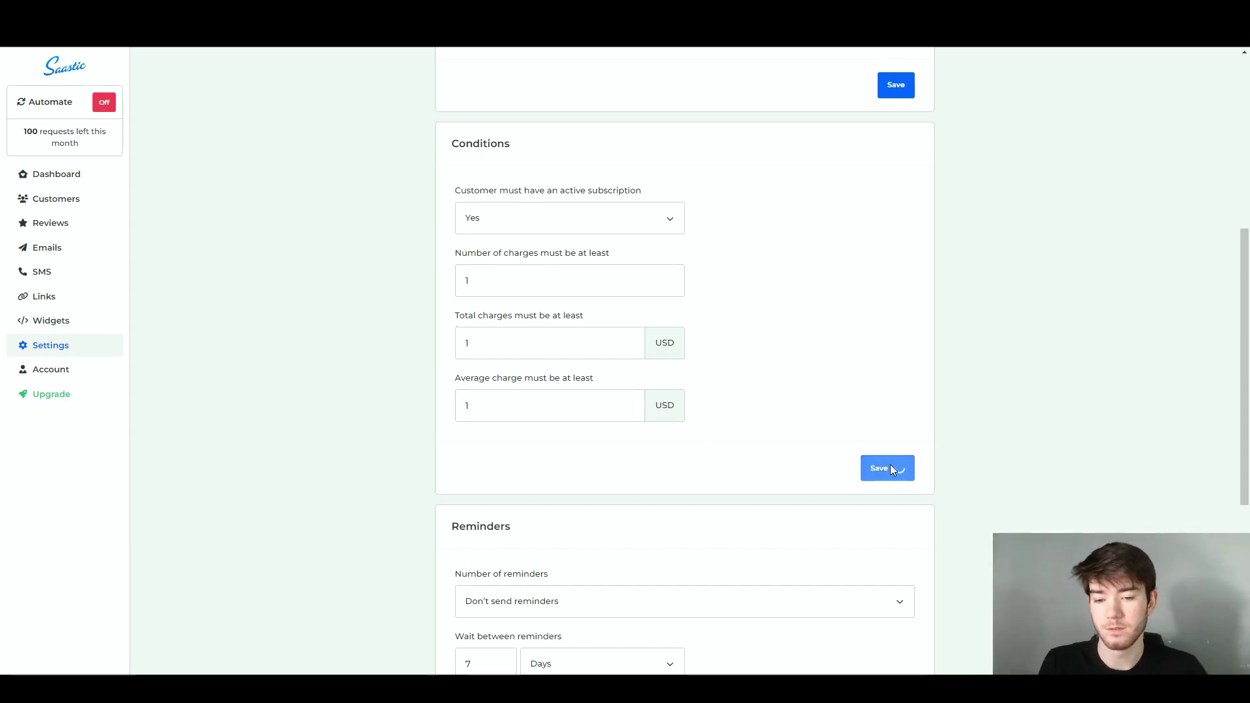
Set the number of reminders to "Send 1 reminder - upgrade!" and open the text message sending options
scroll(701, 356, down, 5)
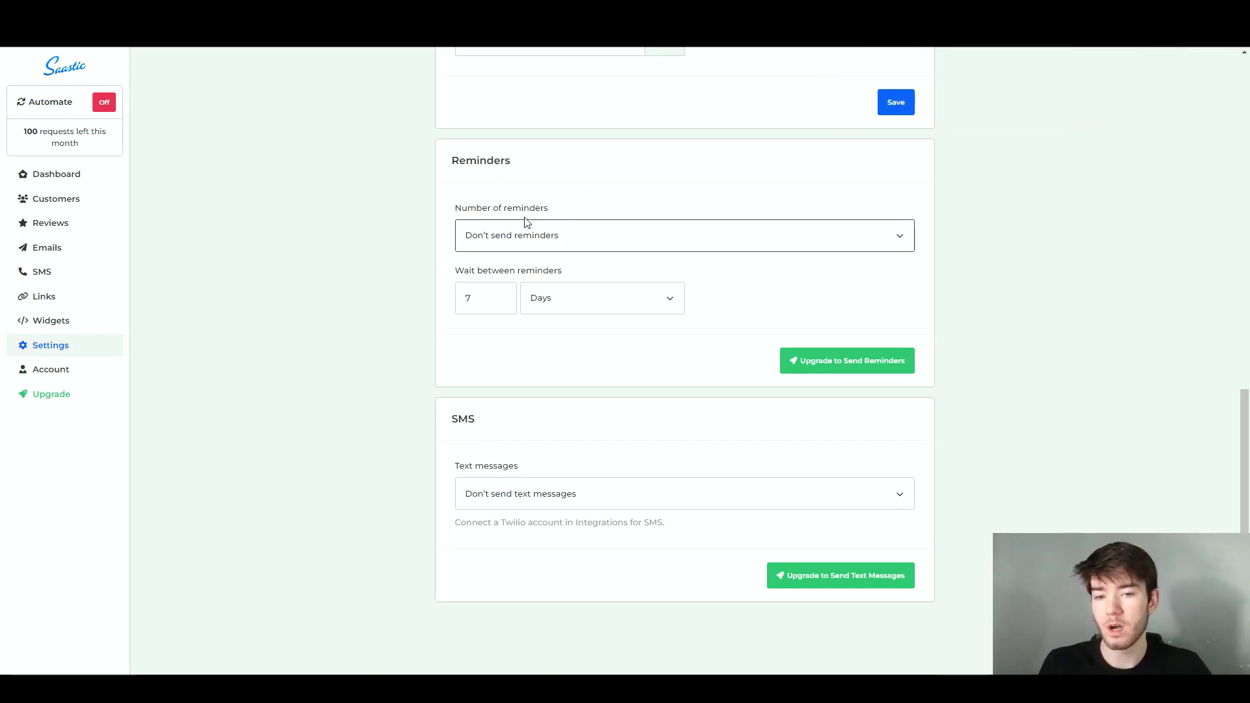
click(543, 240)
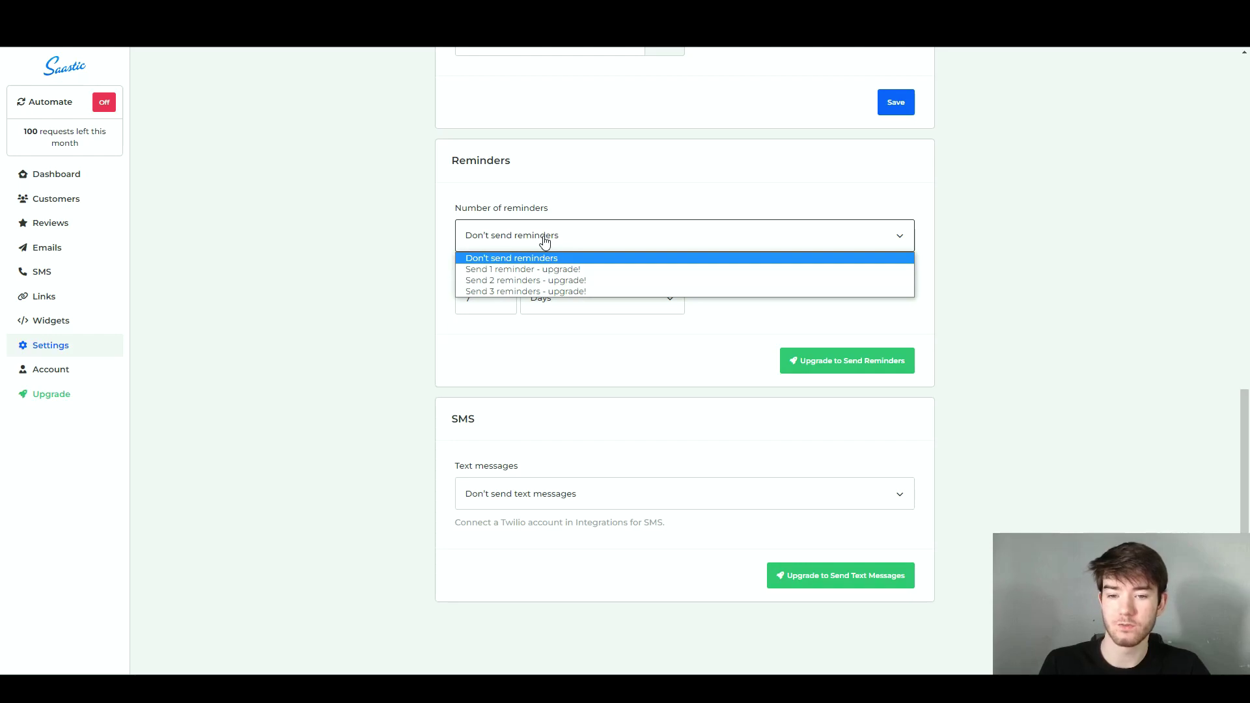
click(576, 257)
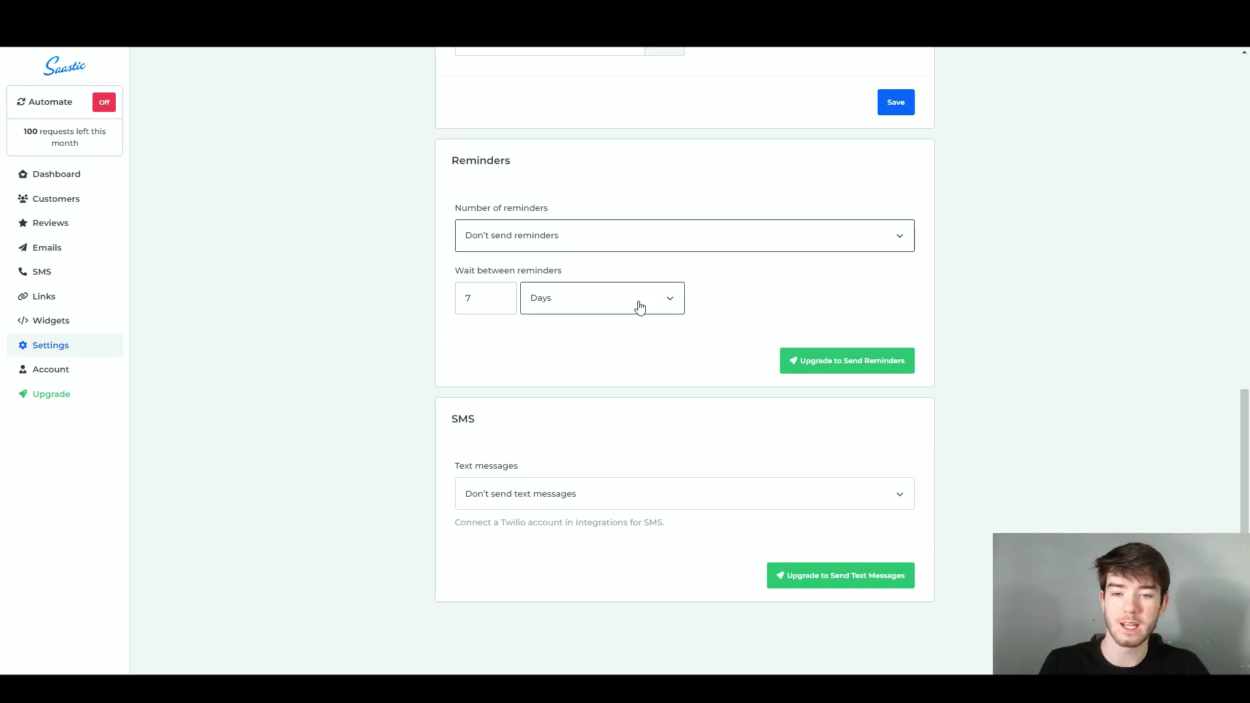
click(549, 252)
click(548, 268)
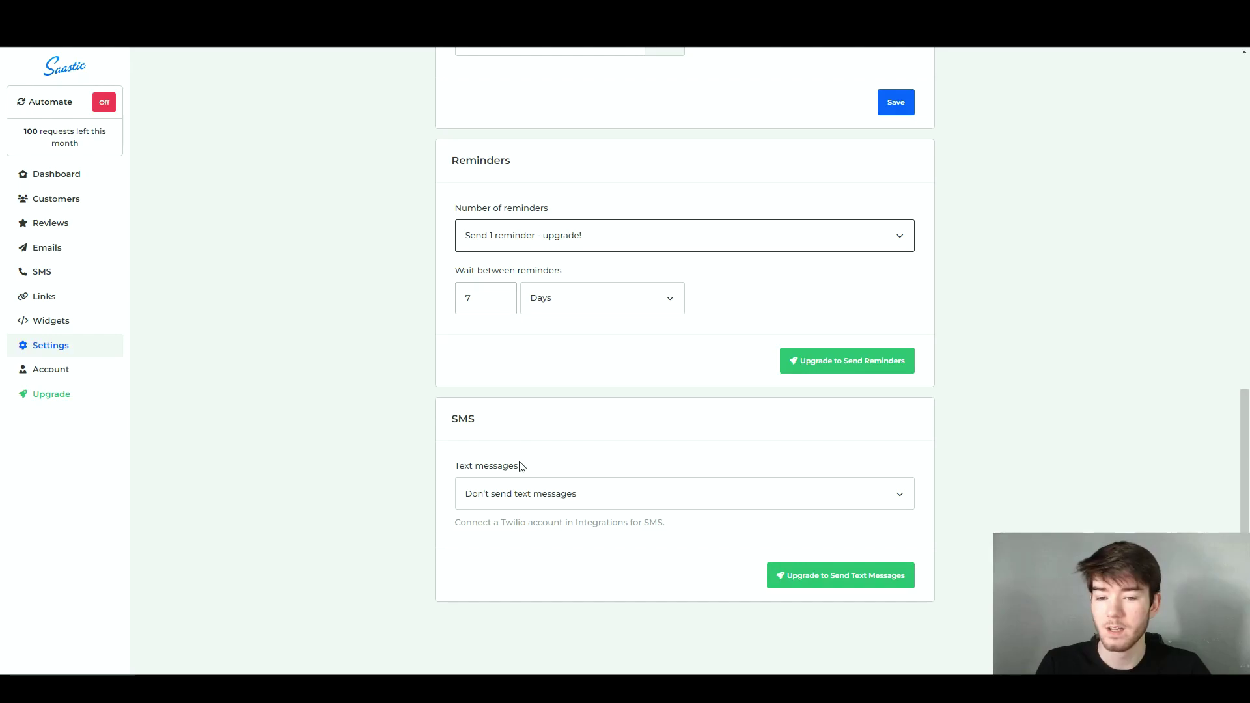
click(547, 493)
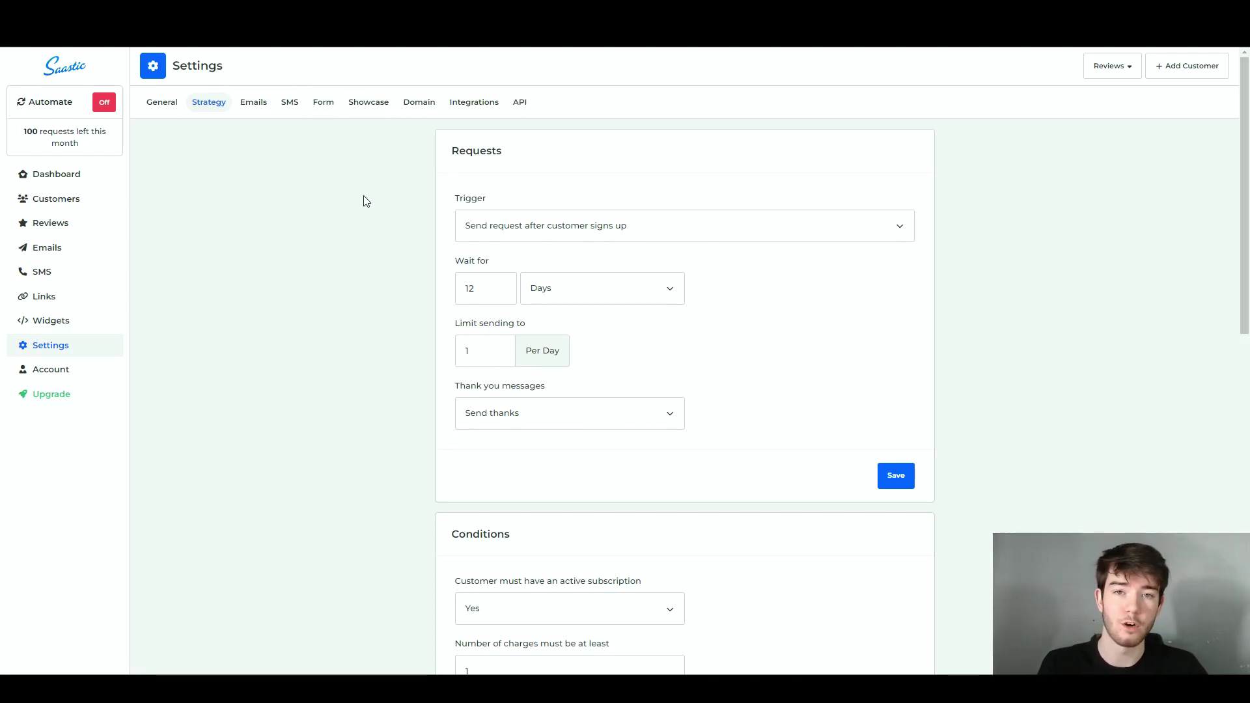
Open the email settings and examine the Request template's subject, body and incentives options
click(251, 104)
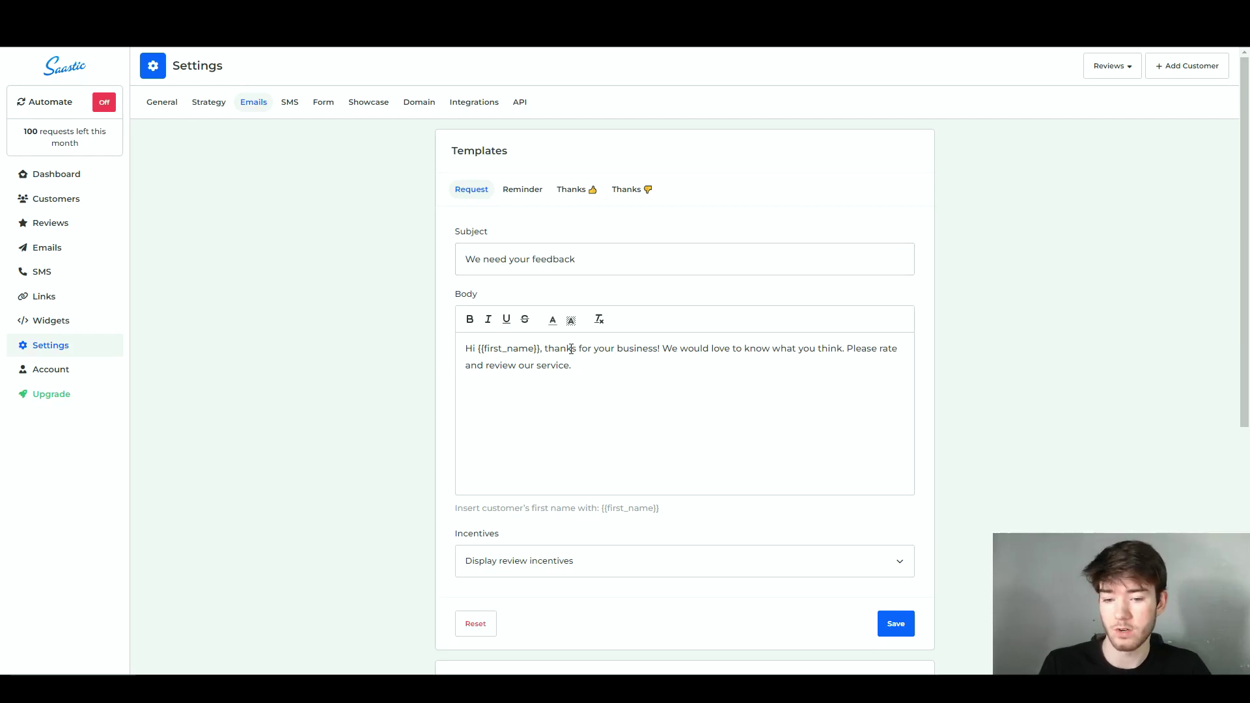
scroll(565, 356, down, 2)
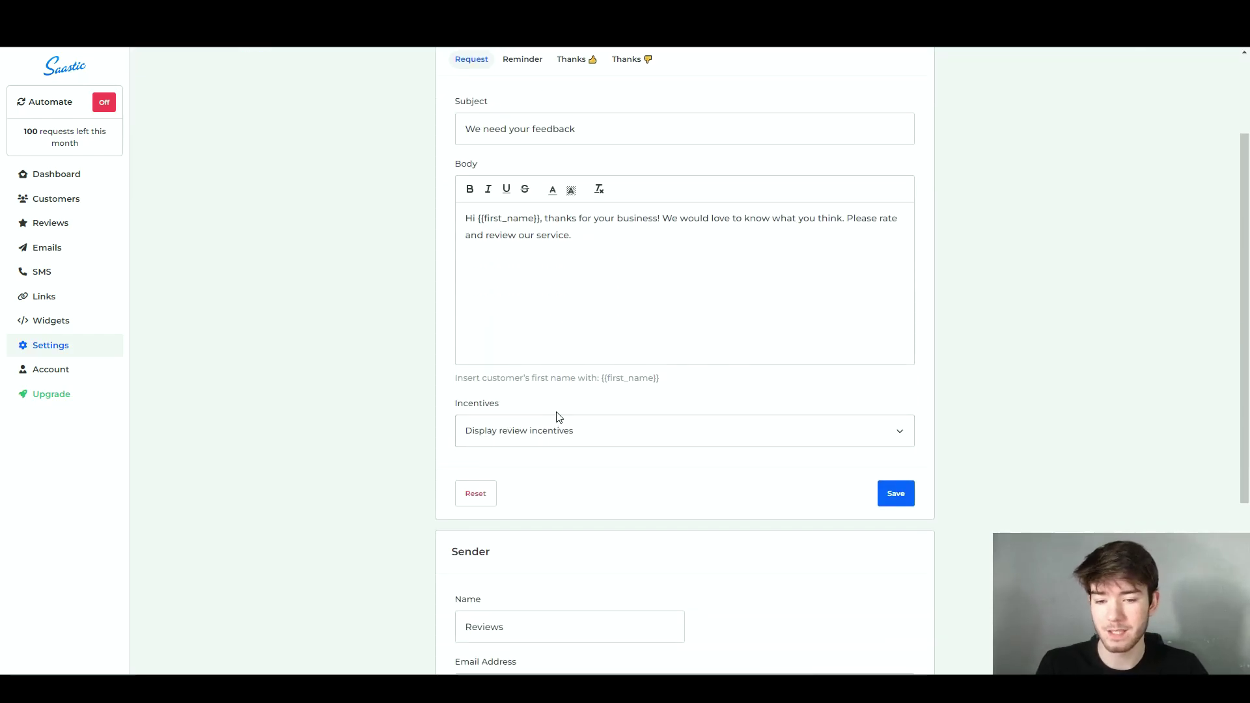
click(620, 437)
click(619, 436)
scroll(620, 437, down, 1)
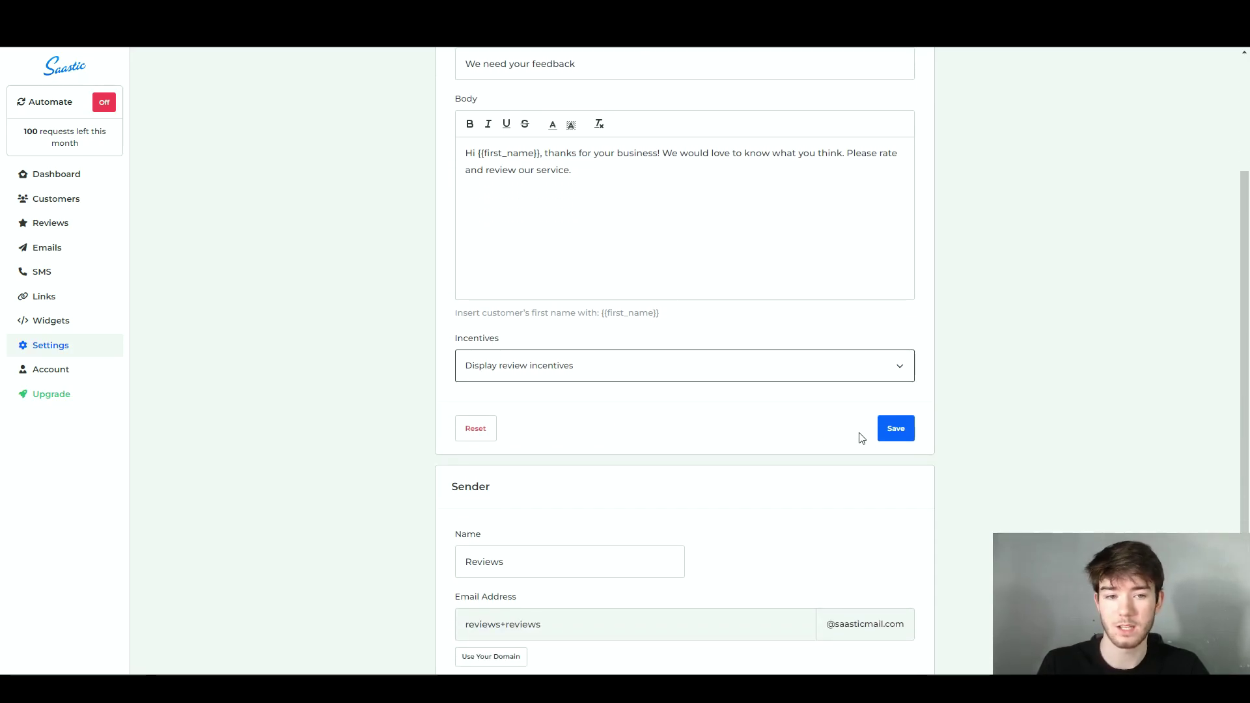
scroll(745, 430, up, 2)
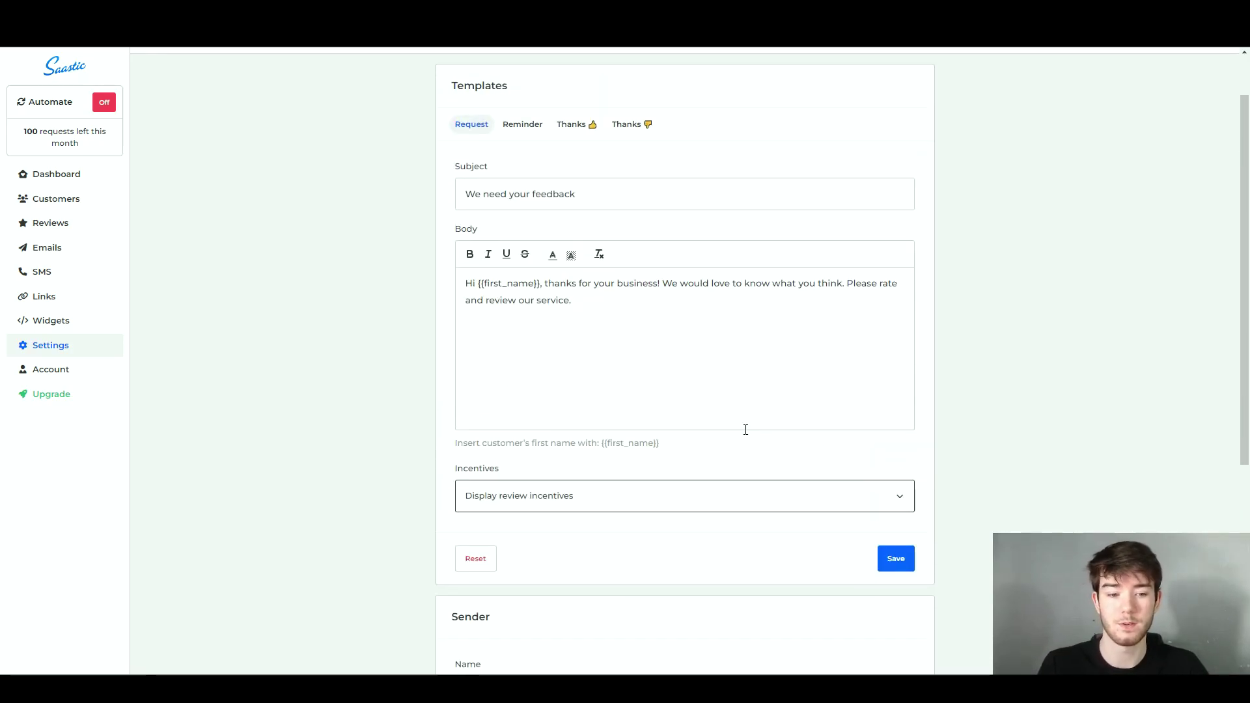
Look through the Reminder and both Thanks email templates, and return to the Request template
click(526, 130)
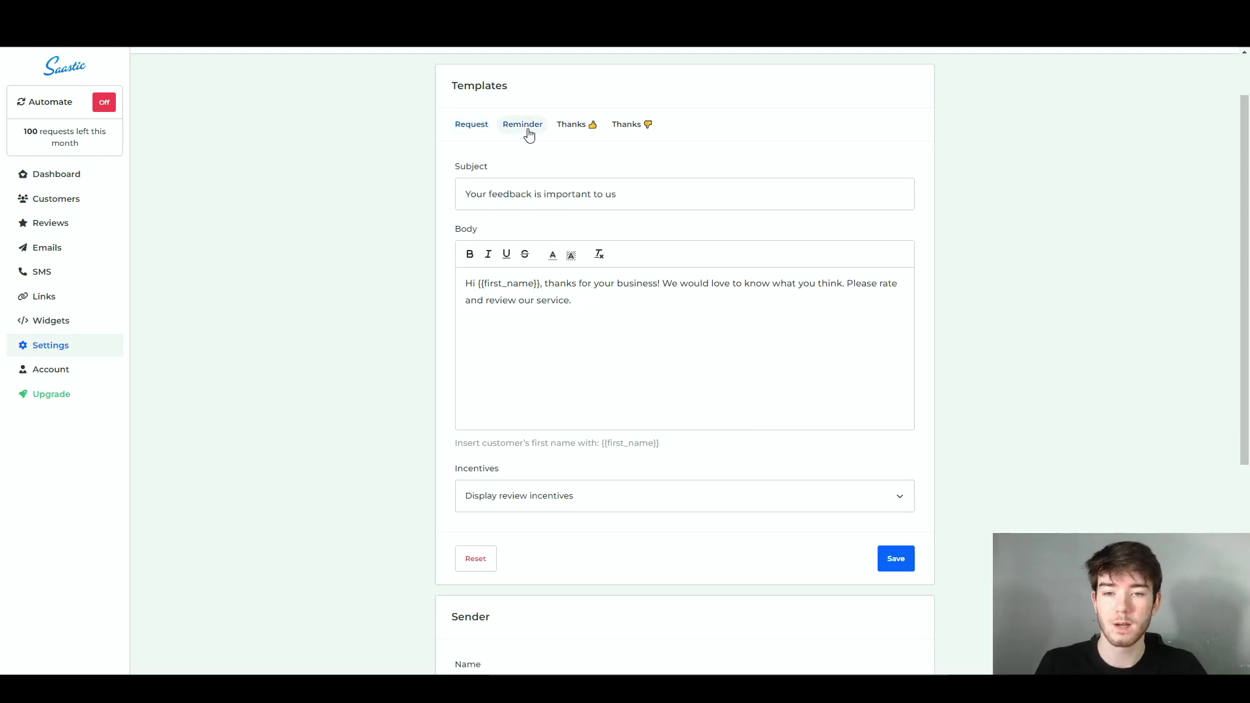
click(581, 134)
click(629, 125)
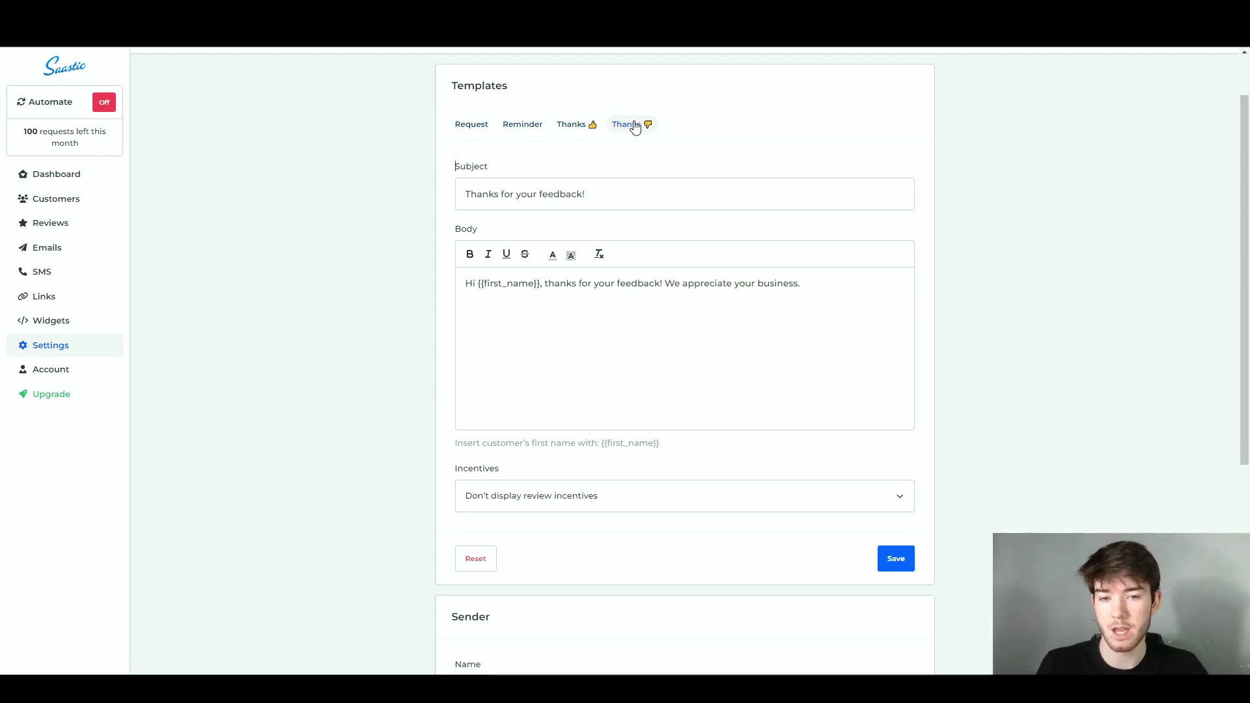
click(572, 125)
click(526, 124)
click(475, 124)
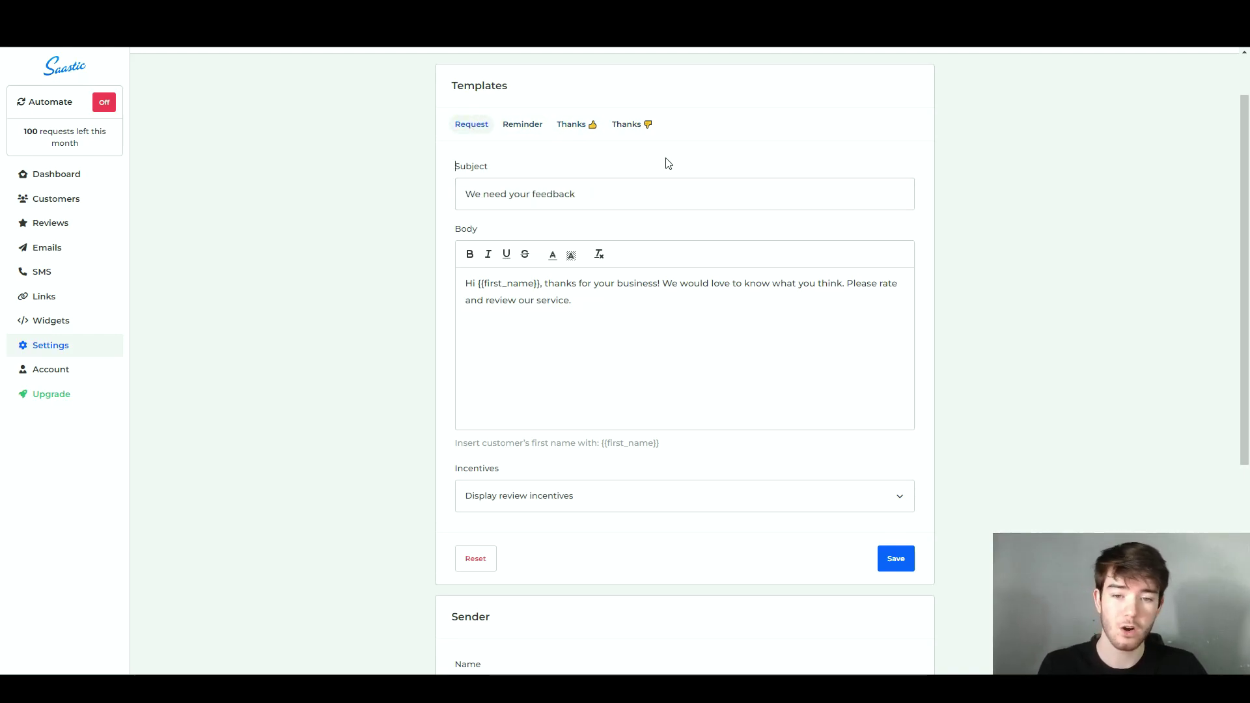
Examine the email sender settings, including the sender name, email address and reply-to address
scroll(664, 163, up, 2)
scroll(670, 178, down, 4)
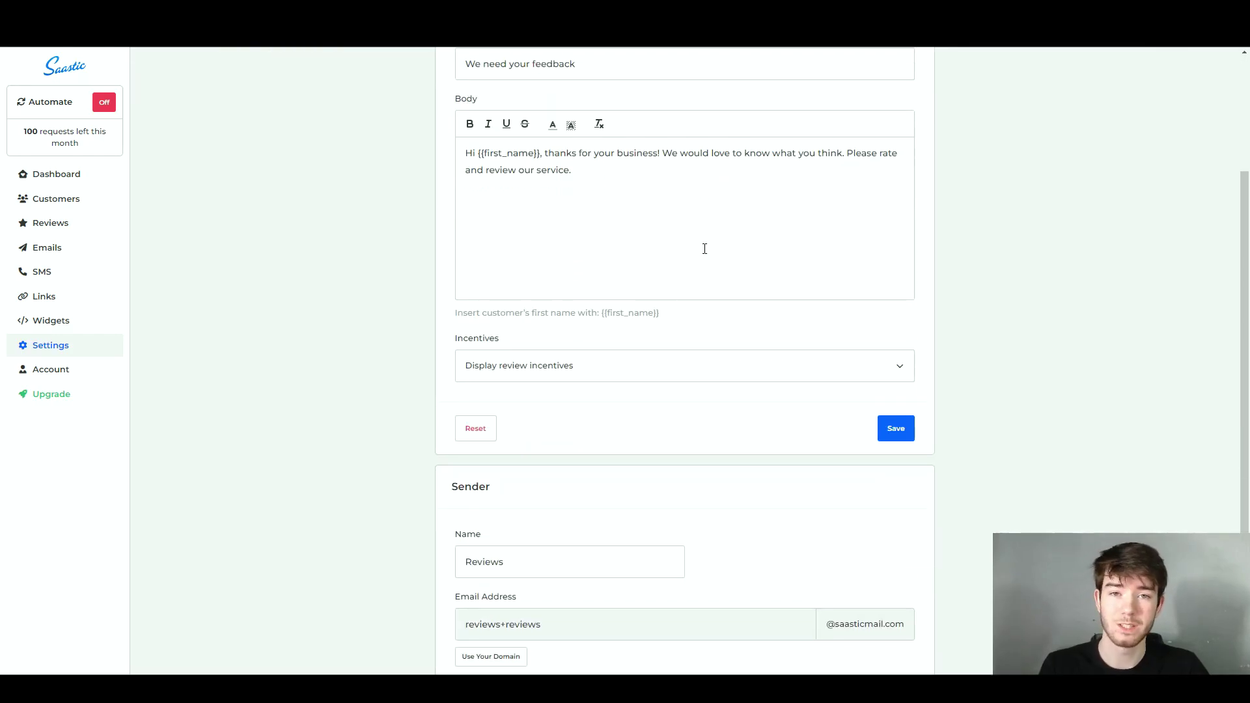
scroll(704, 248, down, 2)
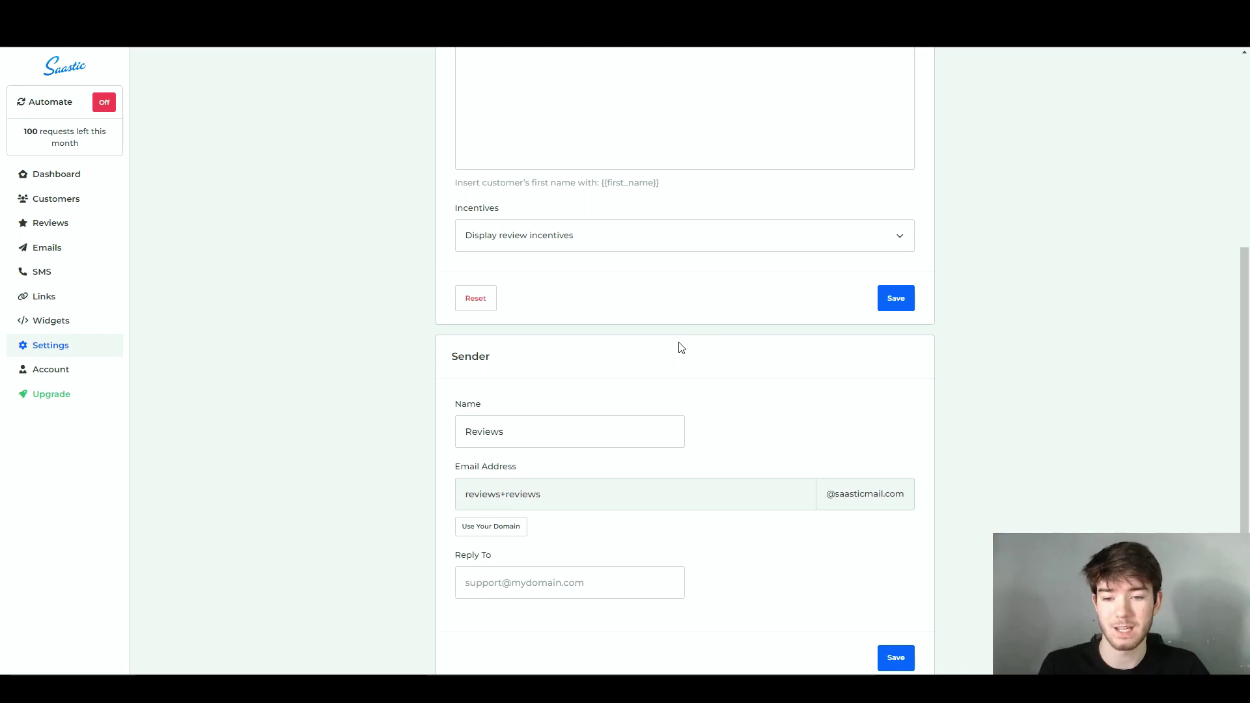
scroll(682, 346, down, 1)
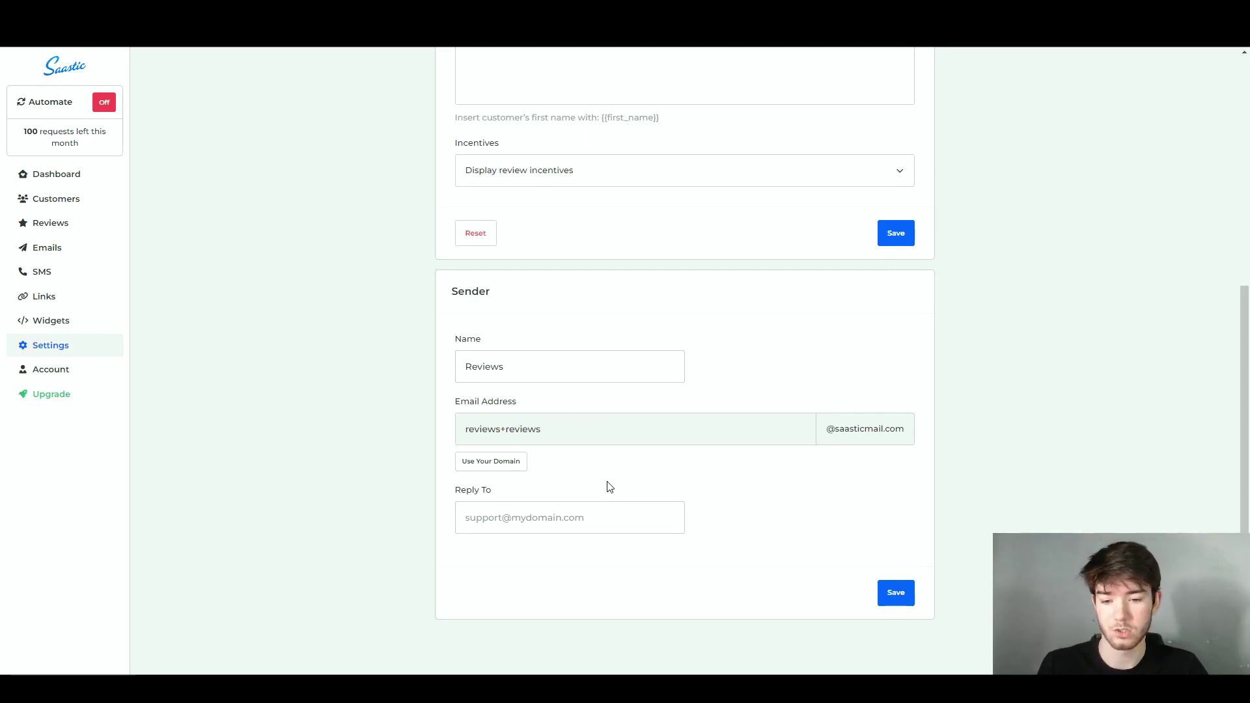
scroll(991, 510, up, 6)
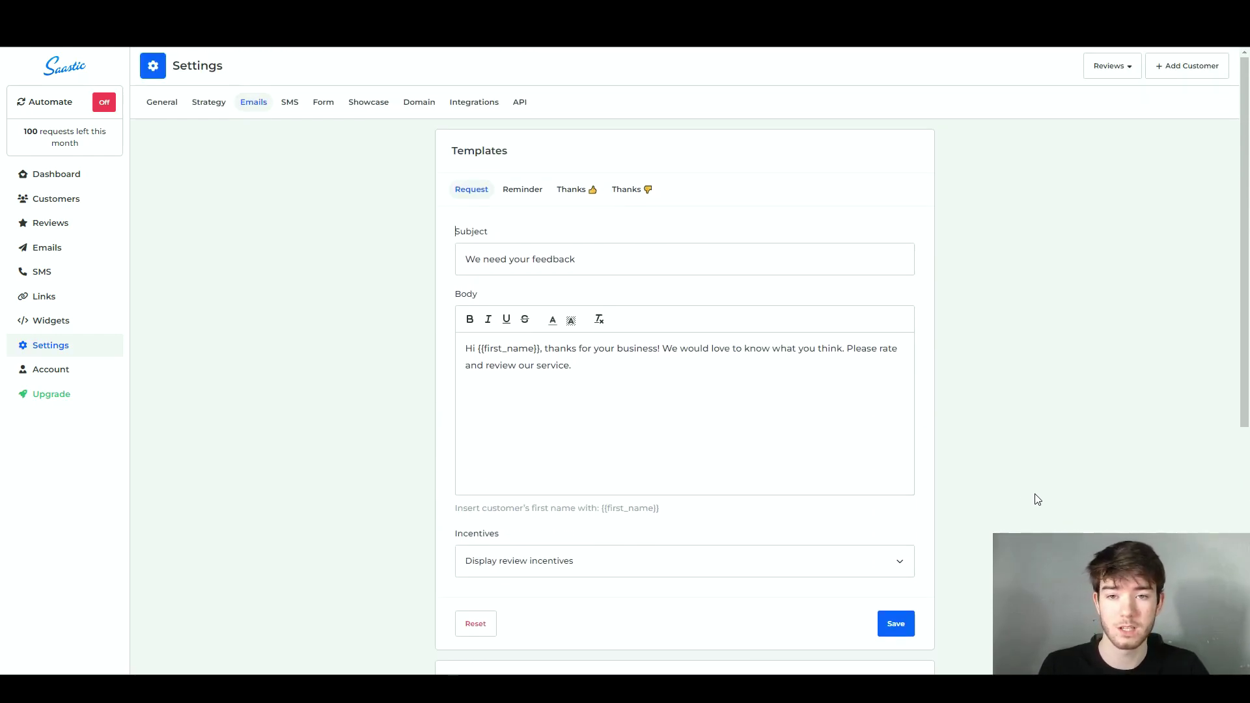
Open the SMS settings and examine the body of the Request message template
click(288, 108)
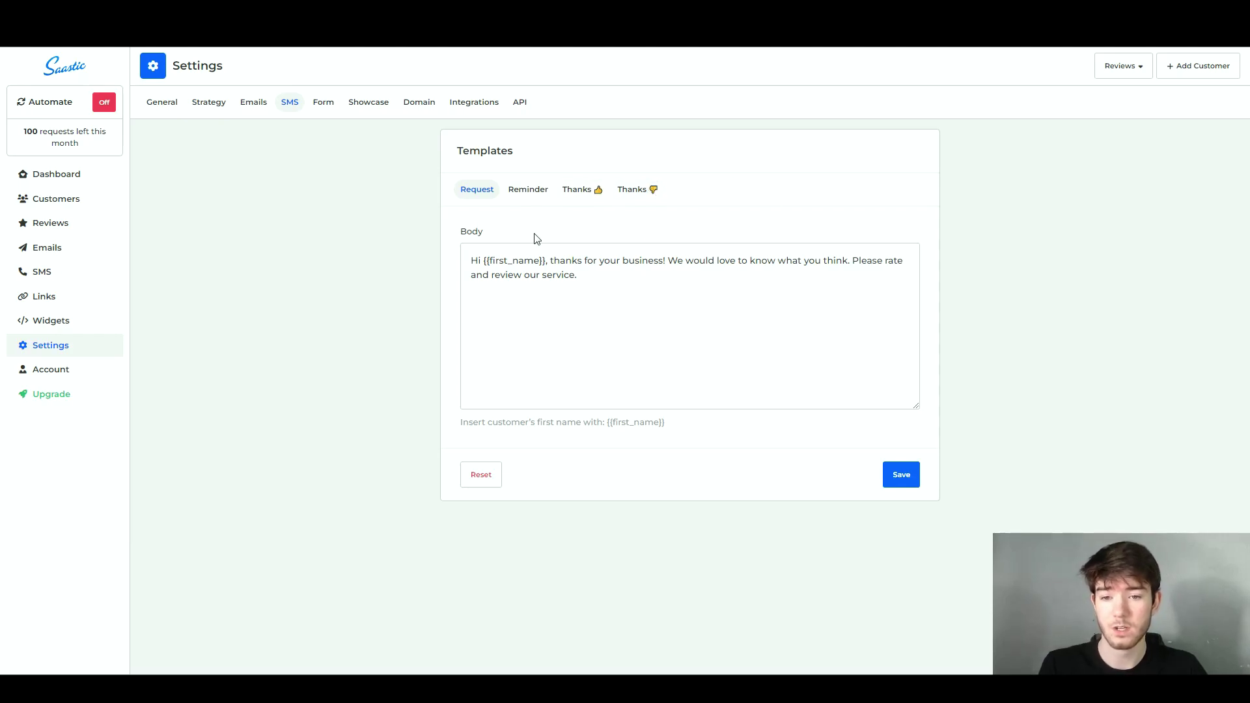
click(579, 294)
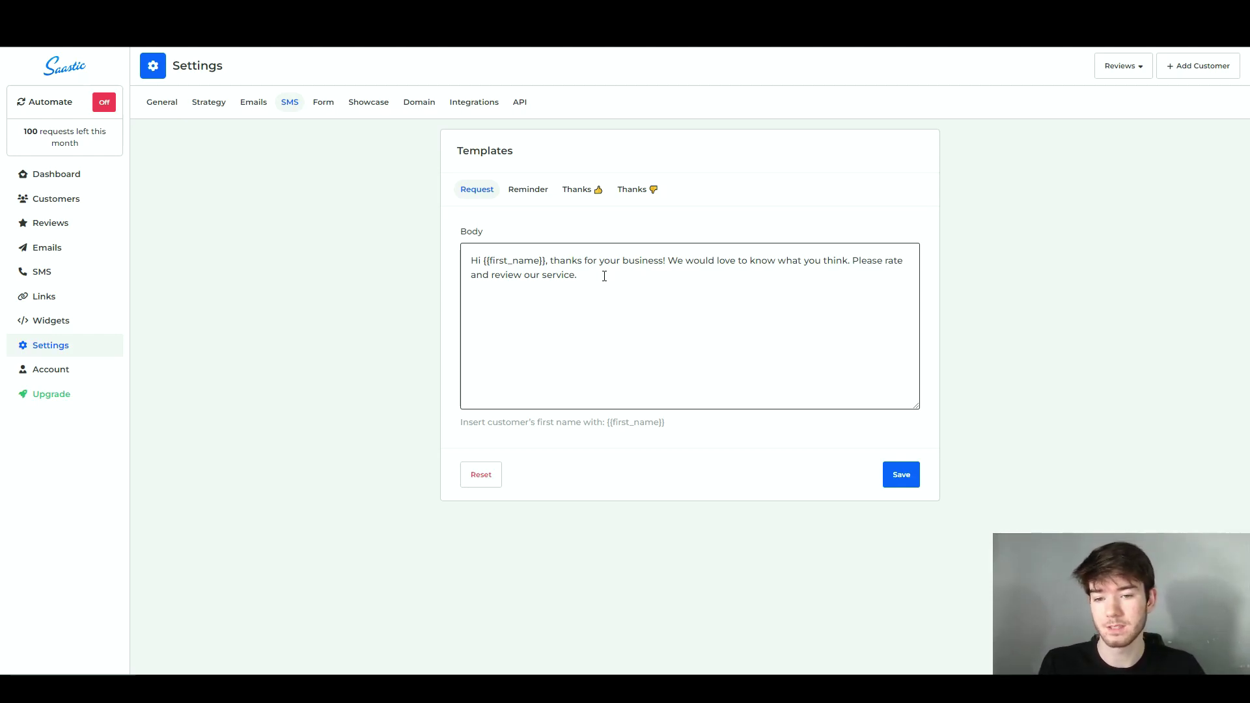
Open the review form settings and examine the form text, review gating, QR code and rating label options
click(335, 108)
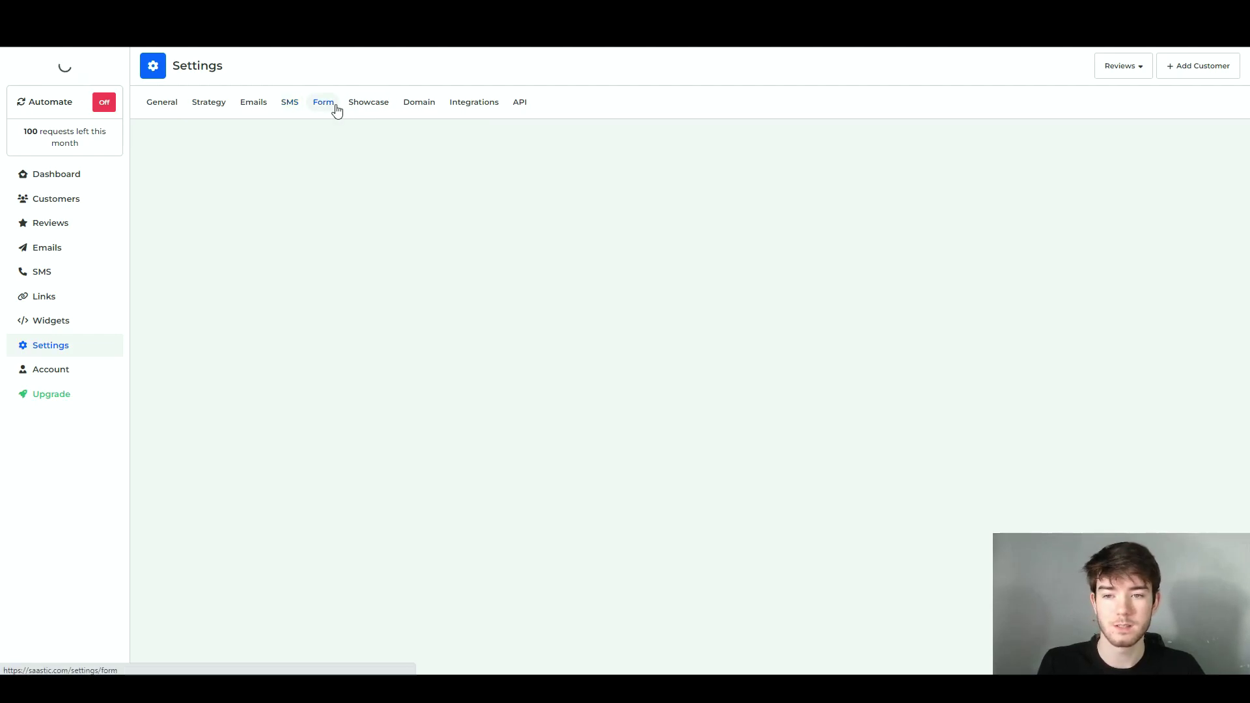
click(566, 223)
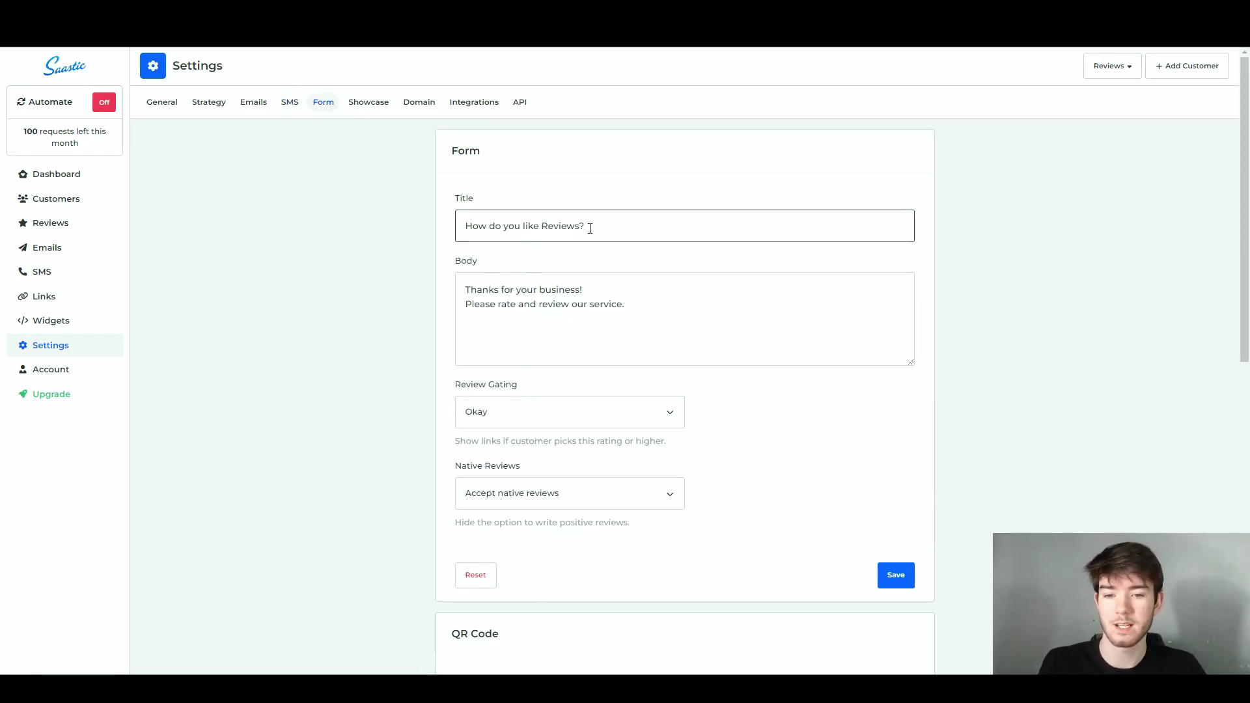
scroll(592, 319, down, 1)
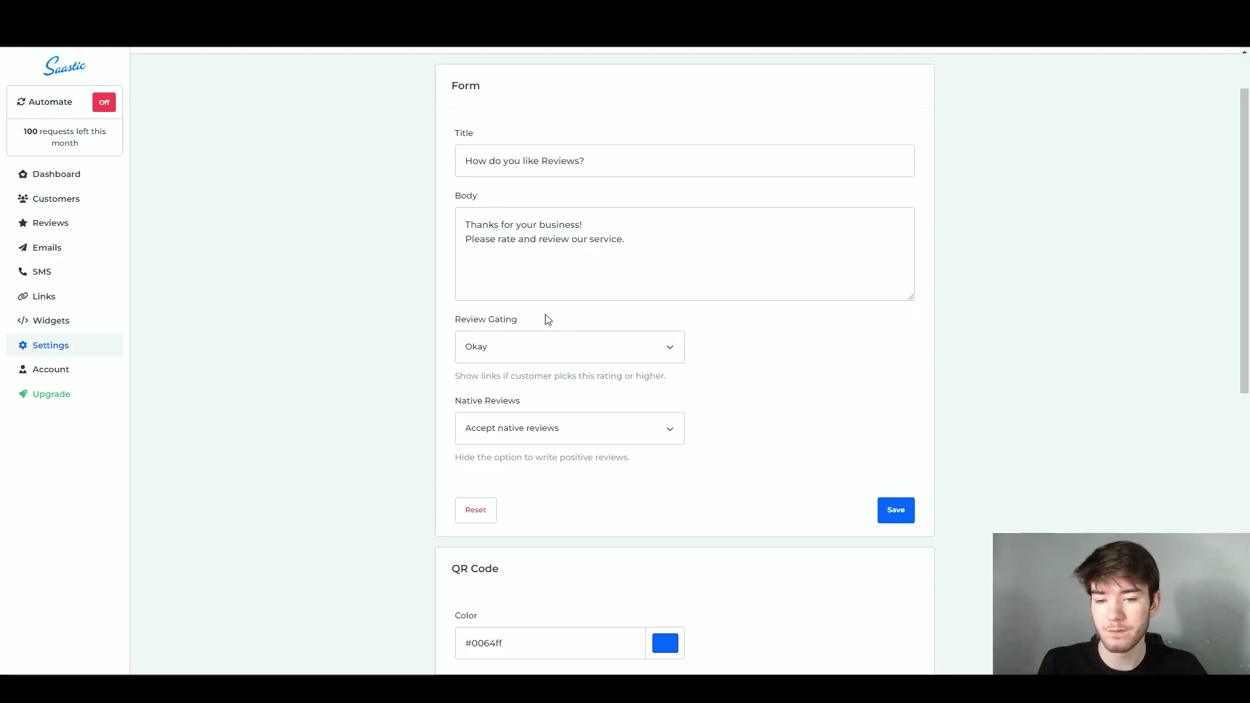
scroll(571, 392, down, 5)
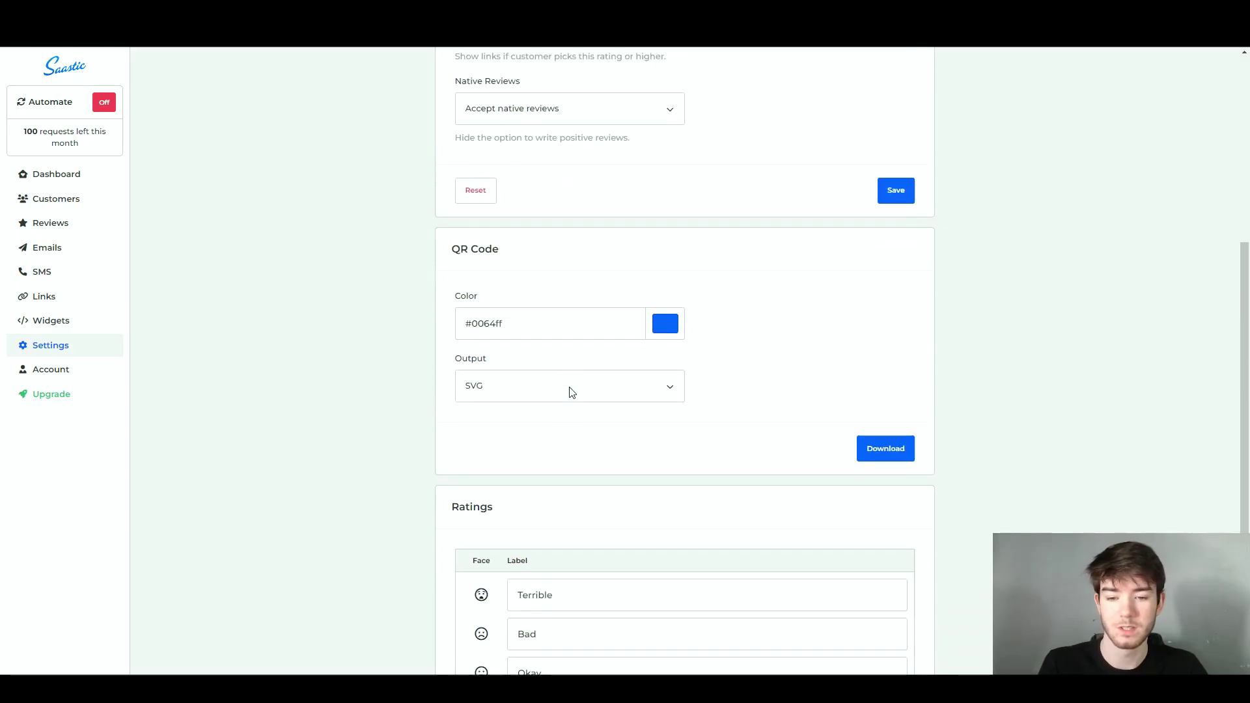
scroll(719, 359, down, 4)
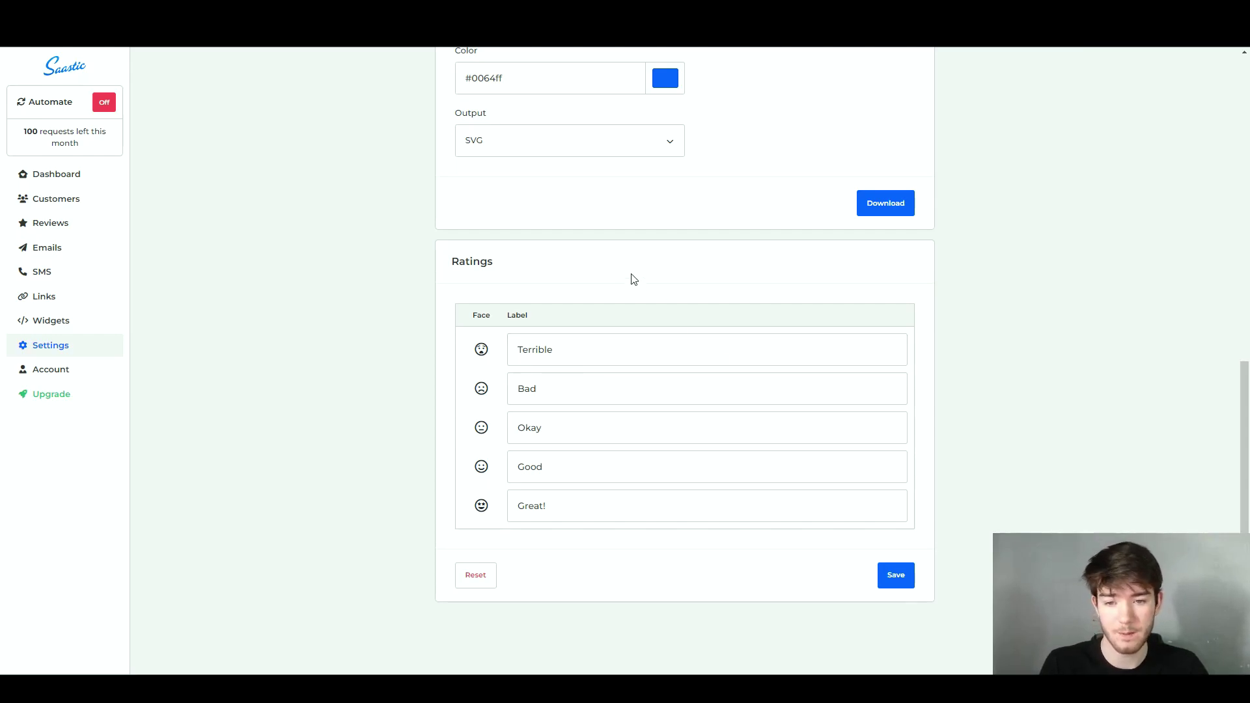
scroll(626, 280, up, 3)
scroll(716, 276, up, 6)
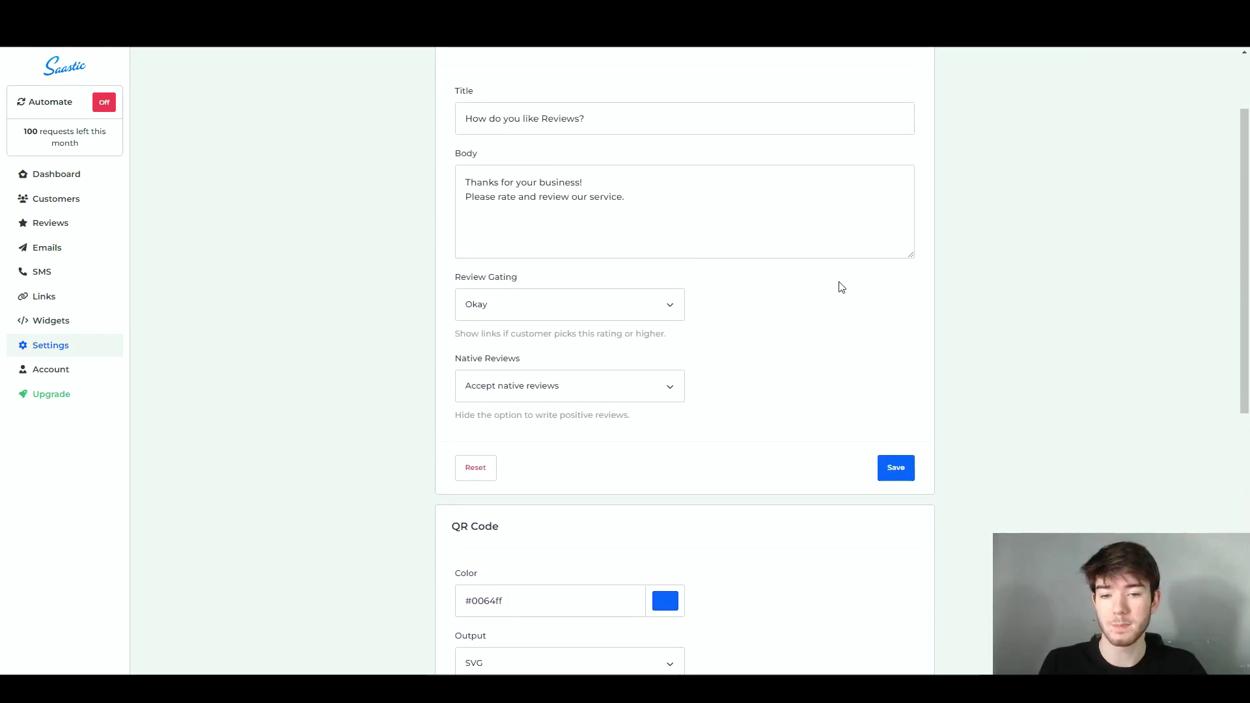